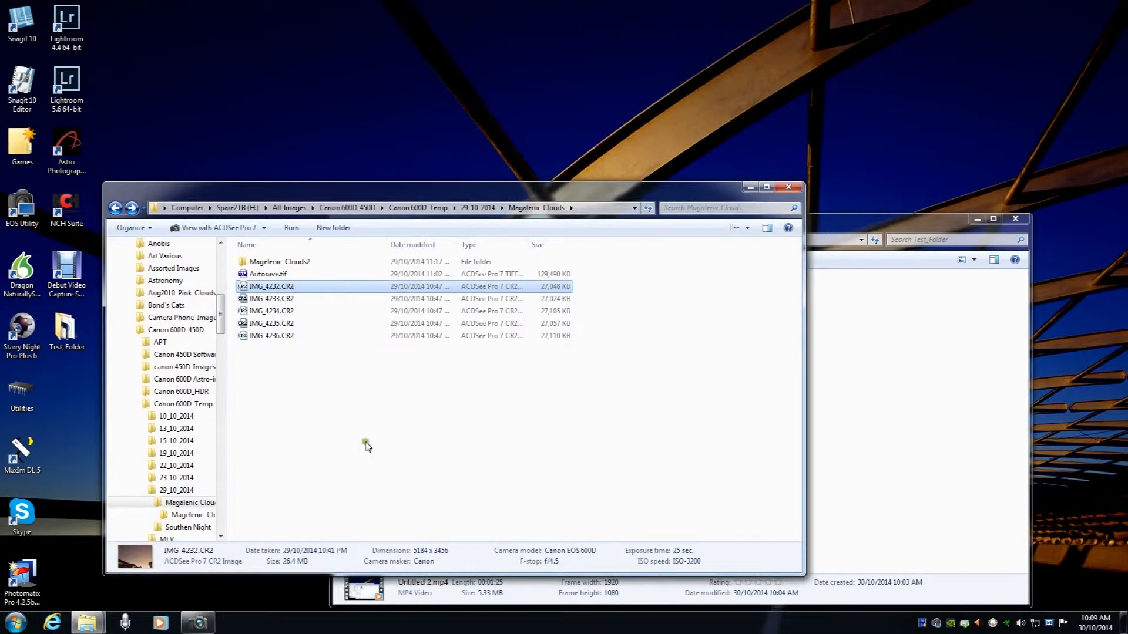
Switch to ACDSee and view the five raw night-sky frames IMG_4232.CR2 through IMG_4236.CR2 at full window size.
left_click(206, 621)
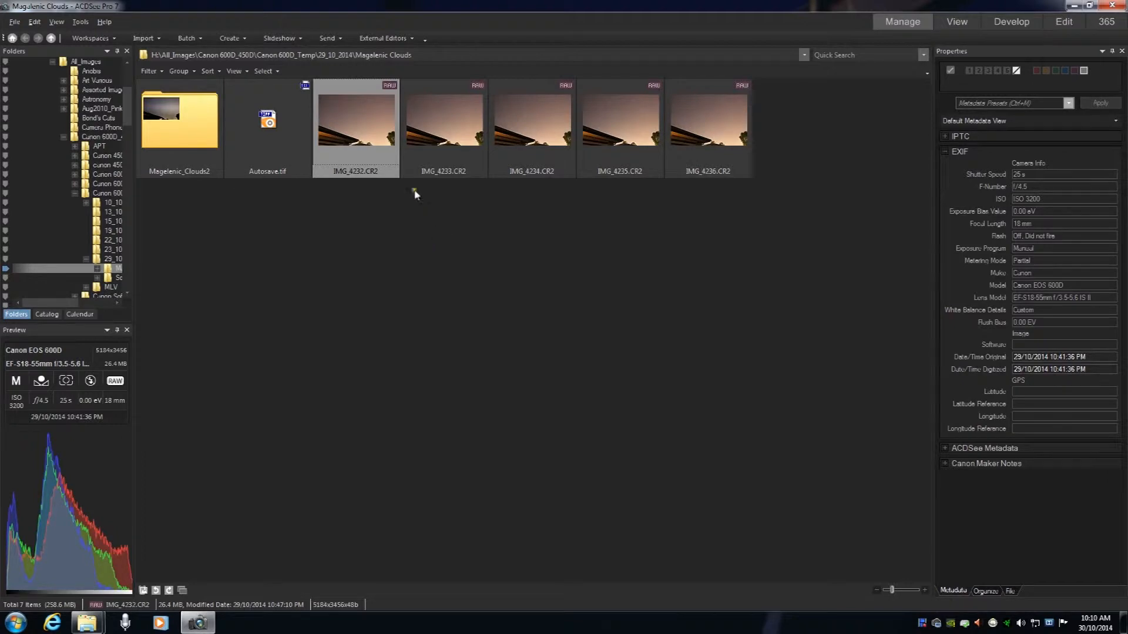
left_click(1038, 174)
mouse_move(359, 149)
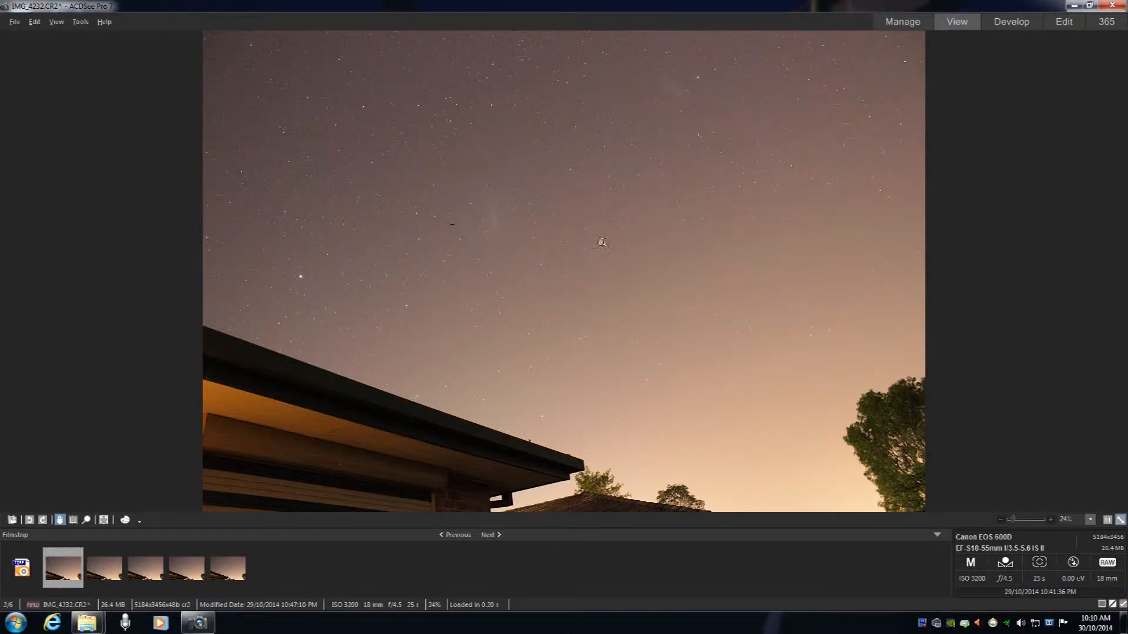
left_click(99, 579)
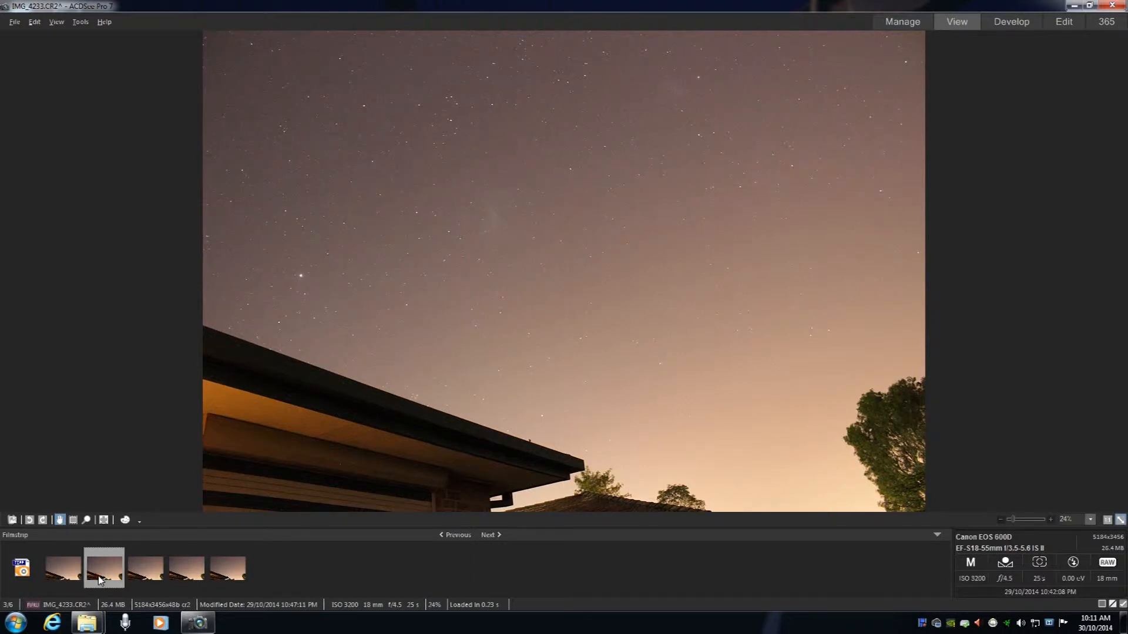
left_click(160, 577)
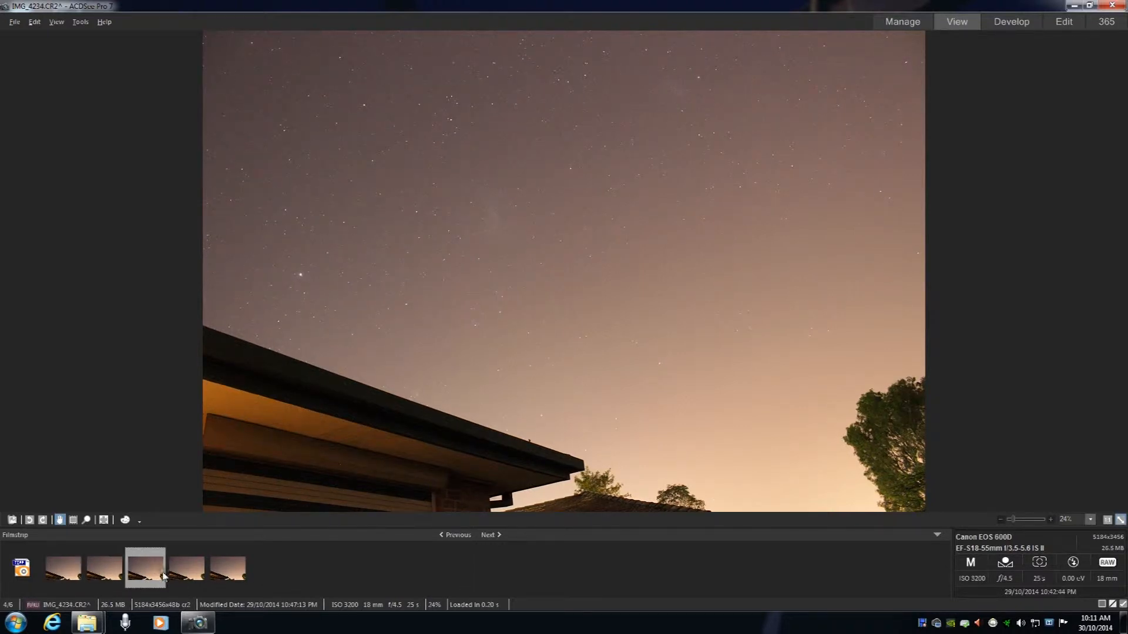
left_click(199, 574)
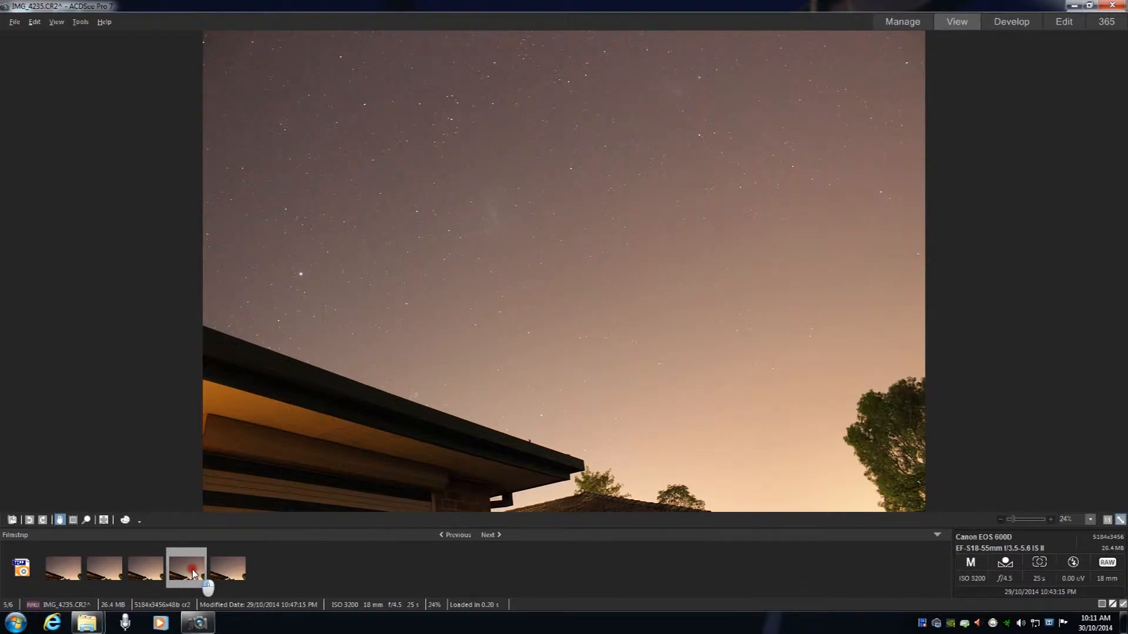
left_click(225, 576)
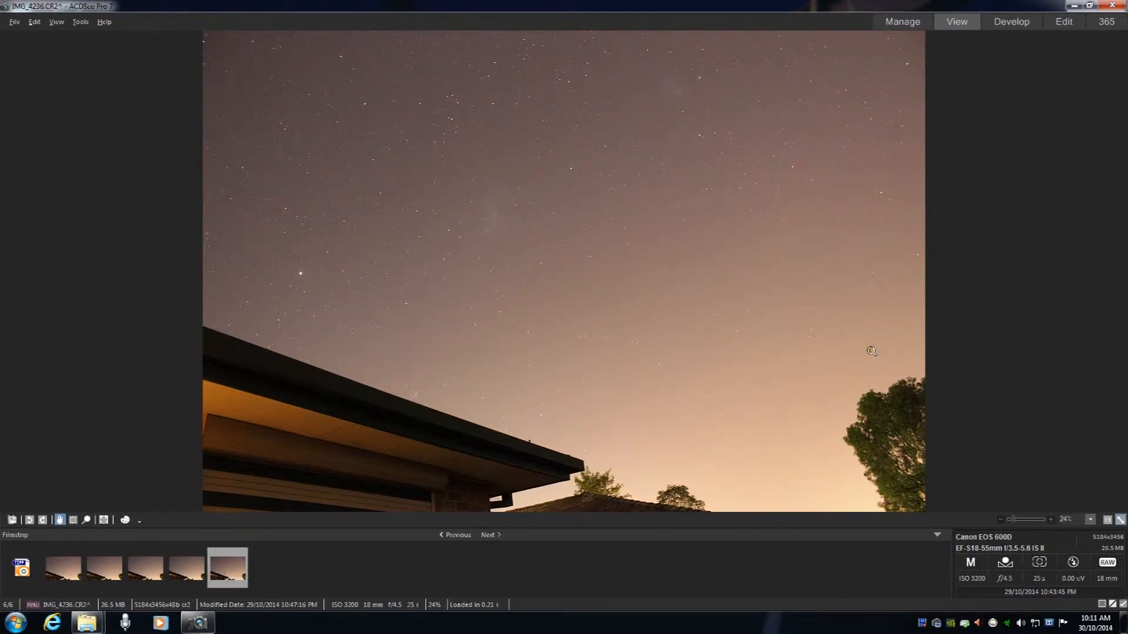
Return to the file browser and view Magalenic clouds.tif in the Magelenic_Clouds2 folder.
left_click(914, 23)
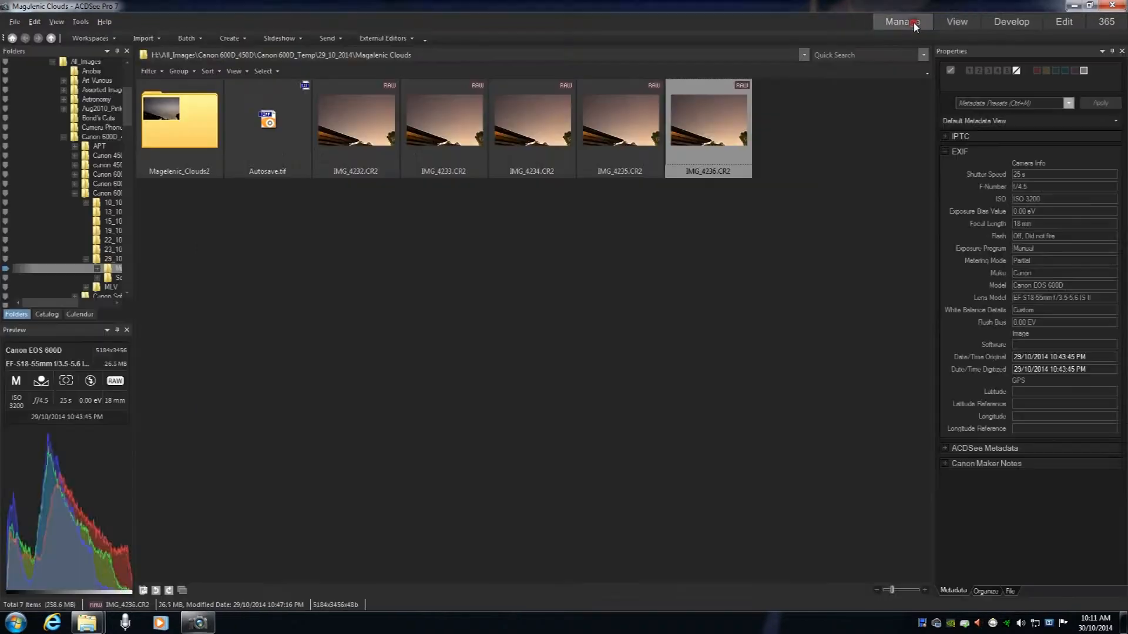
double_click(194, 126)
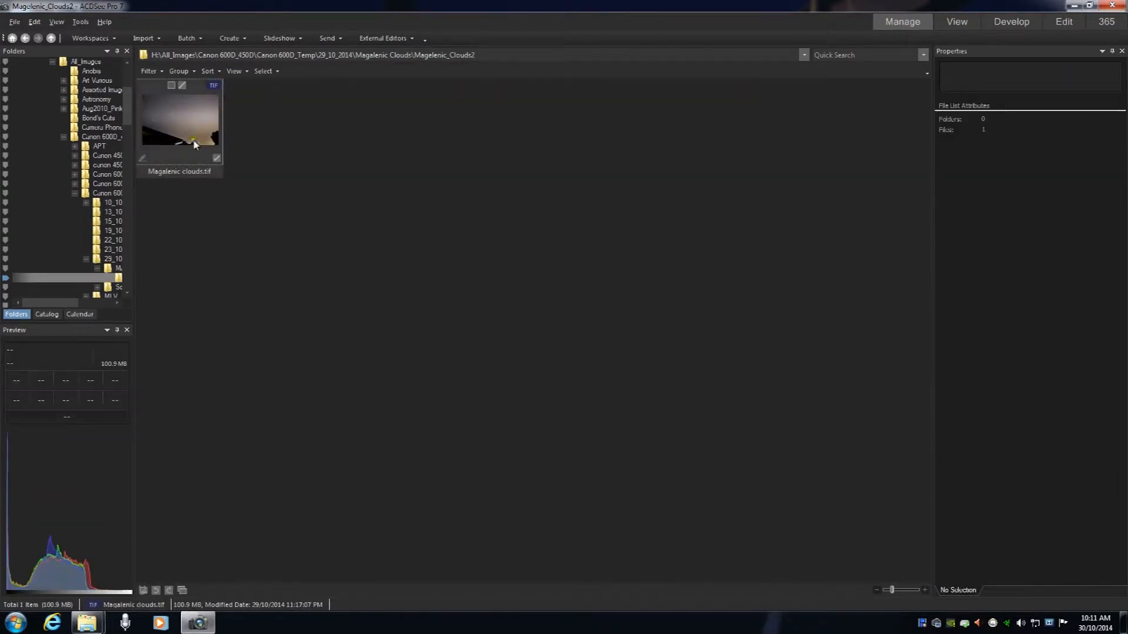
double_click(178, 114)
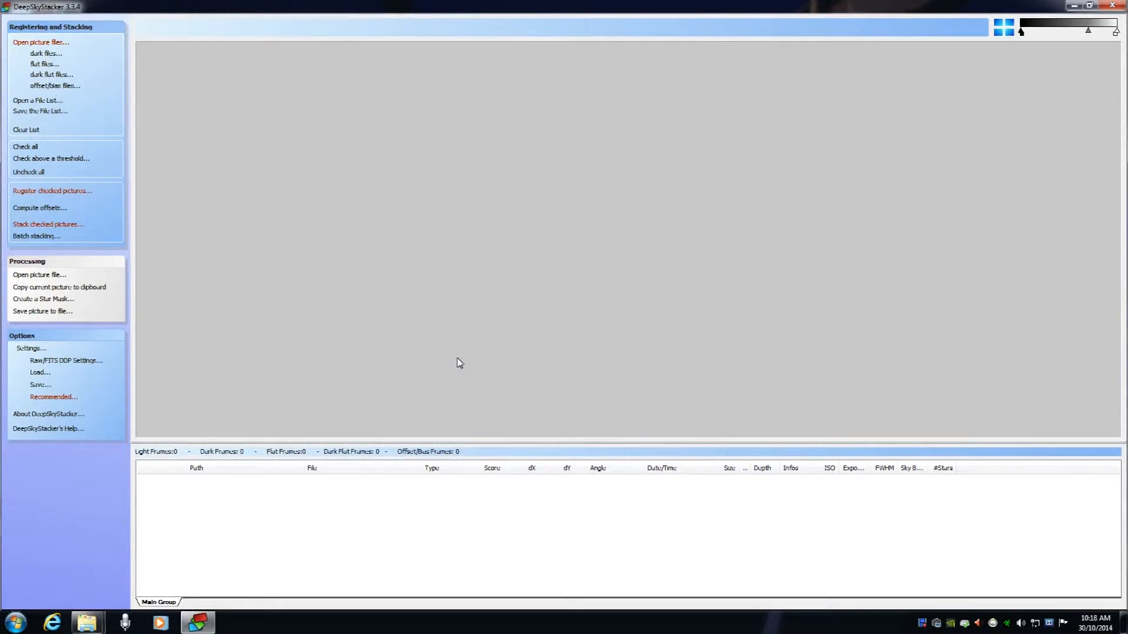
Switch to DeepSkyStacker, start opening light frames and browse to All_Images, Canon 600D_450D, Canon 600D_Temp, 29_10_2014, Magalenic Clouds.
left_click(271, 155)
left_click(286, 147)
left_click(64, 44)
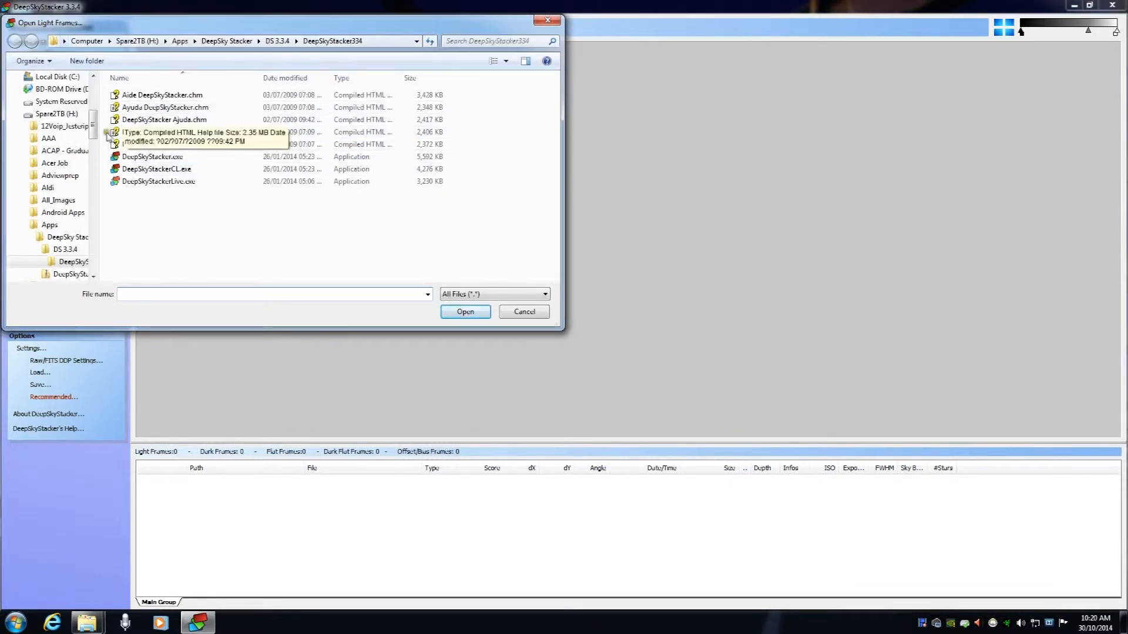
left_click_drag(92, 128, 95, 134)
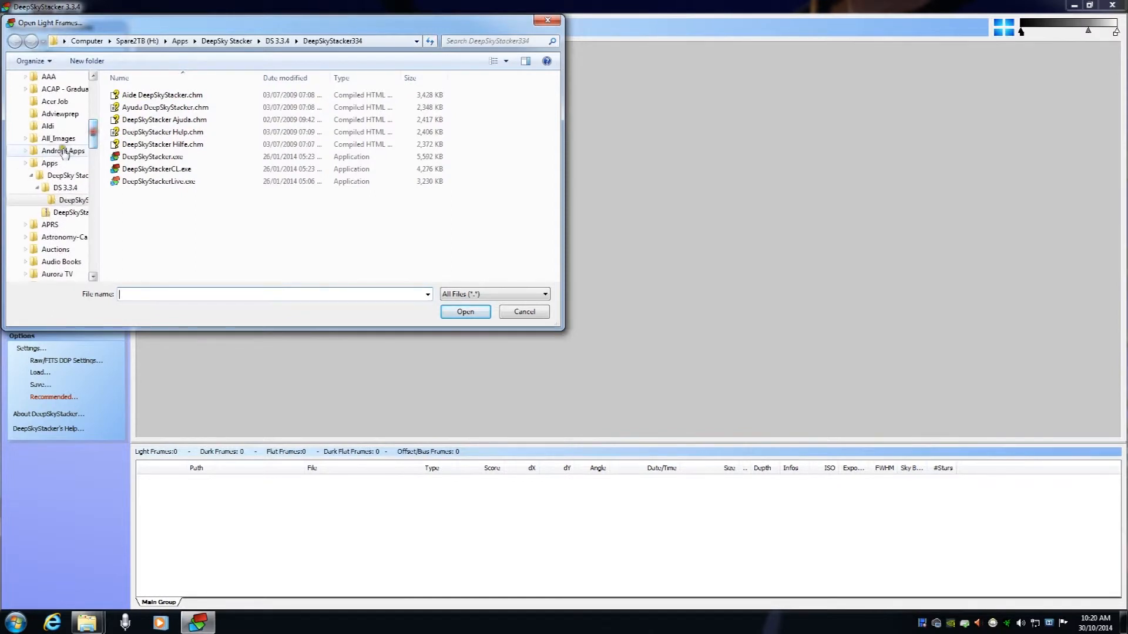
left_click(57, 141)
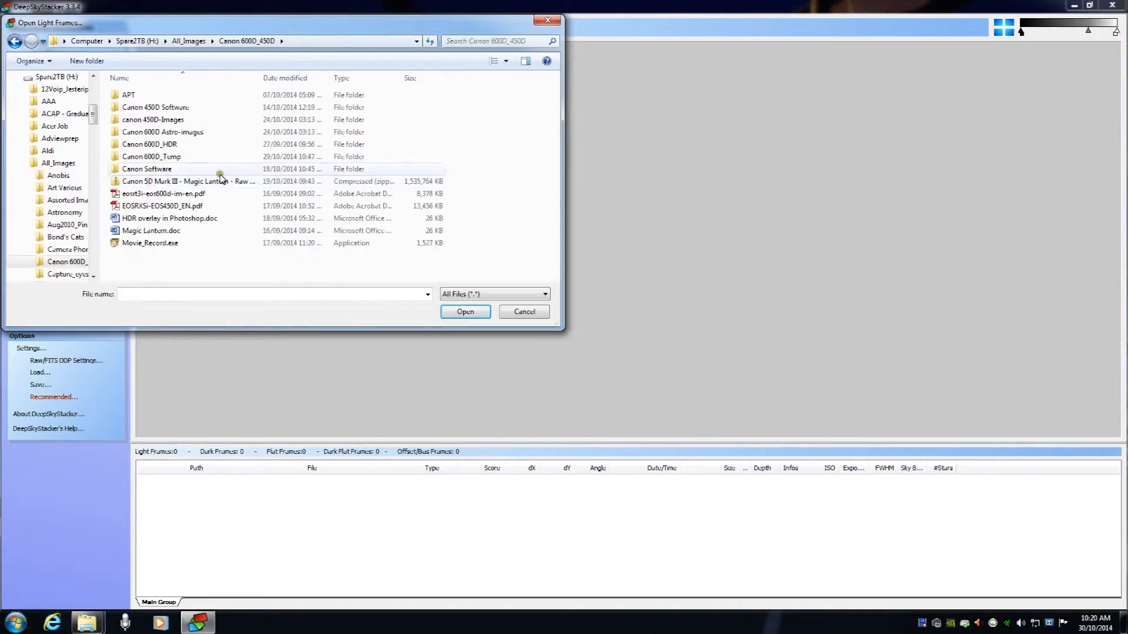
double_click(163, 158)
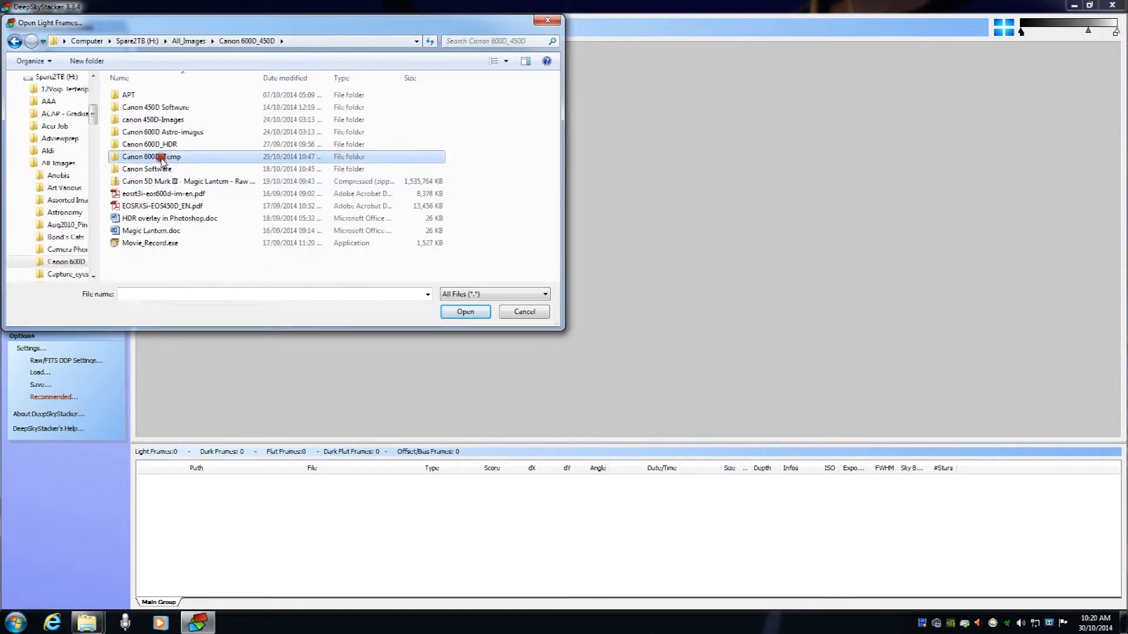
double_click(145, 170)
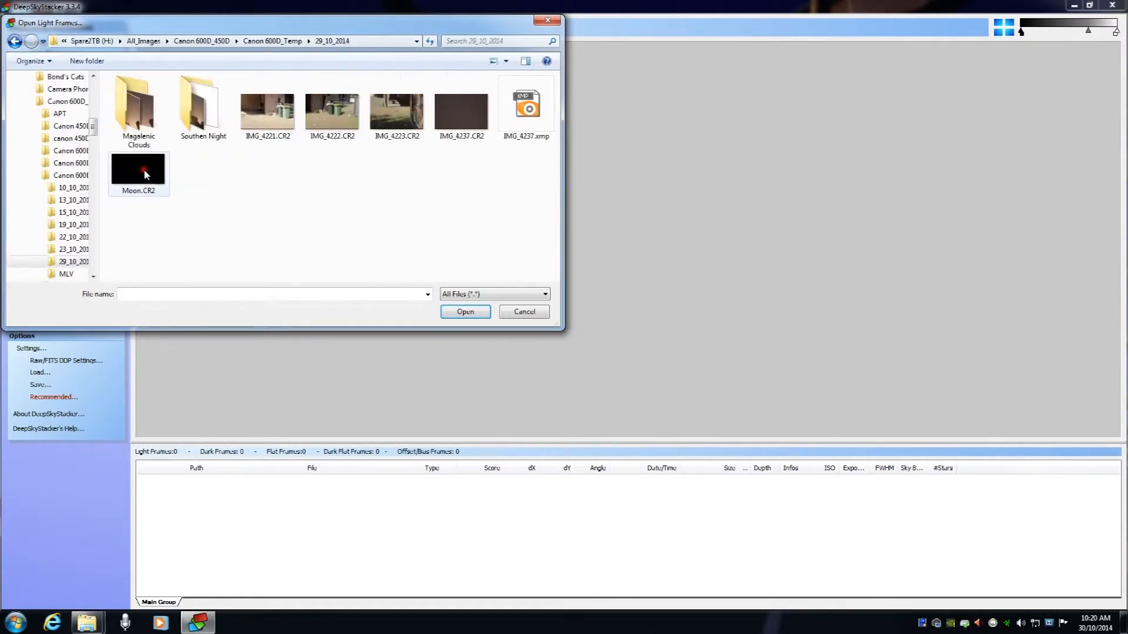
double_click(136, 122)
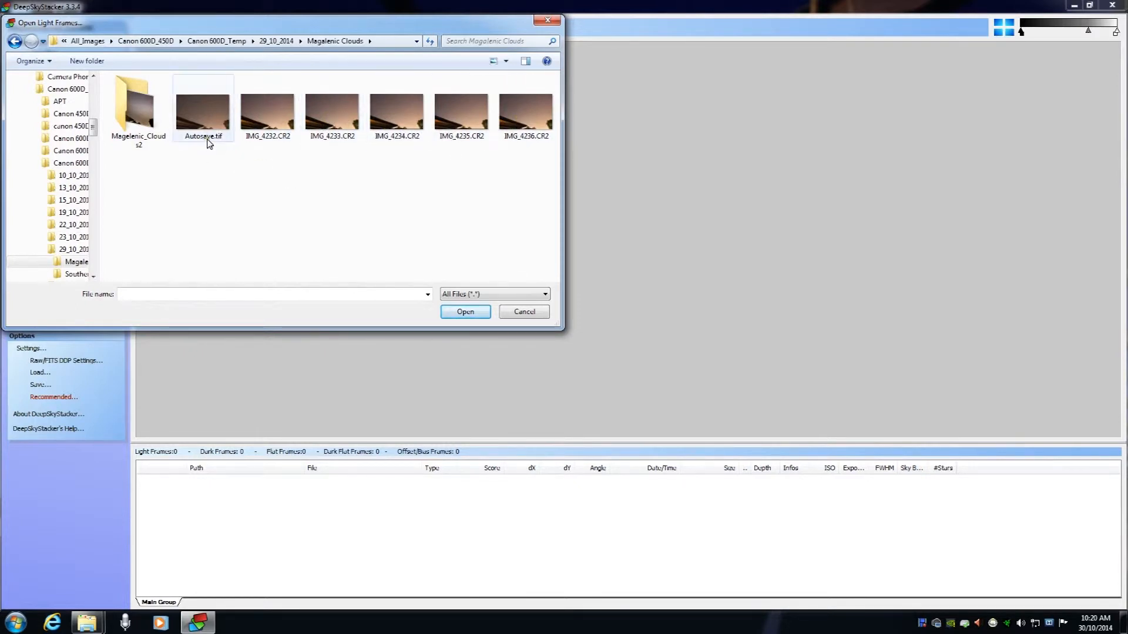
mouse_move(214, 140)
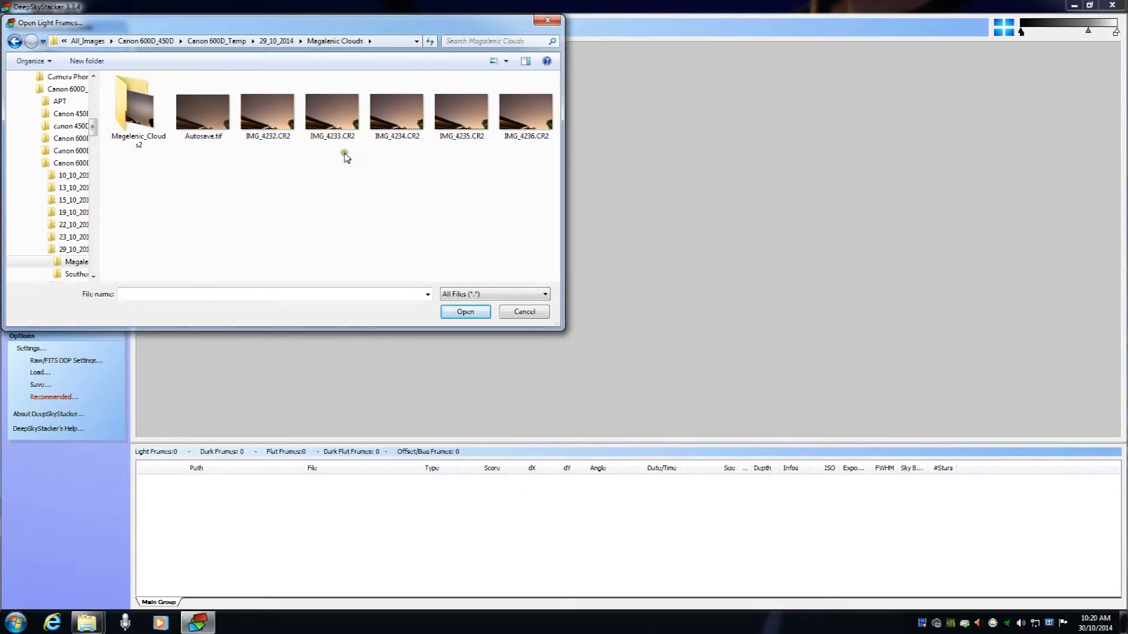
left_click(311, 161)
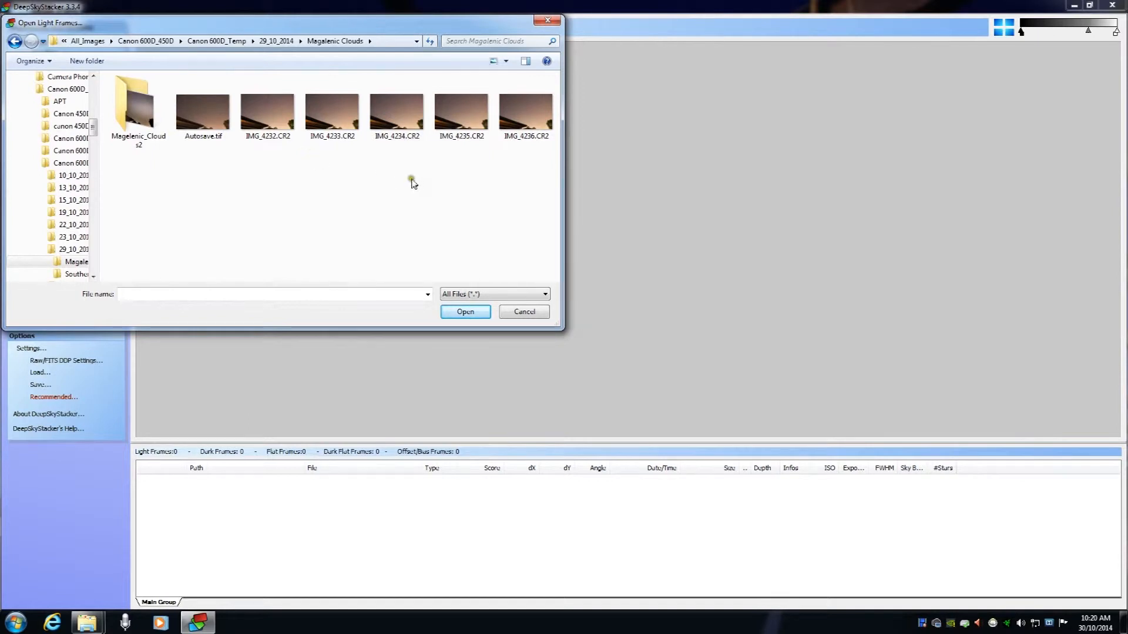
Load the five raw files IMG_4232.CR2 through IMG_4236.CR2 as light frames.
left_click(274, 126)
left_click(345, 117, "ctrl")
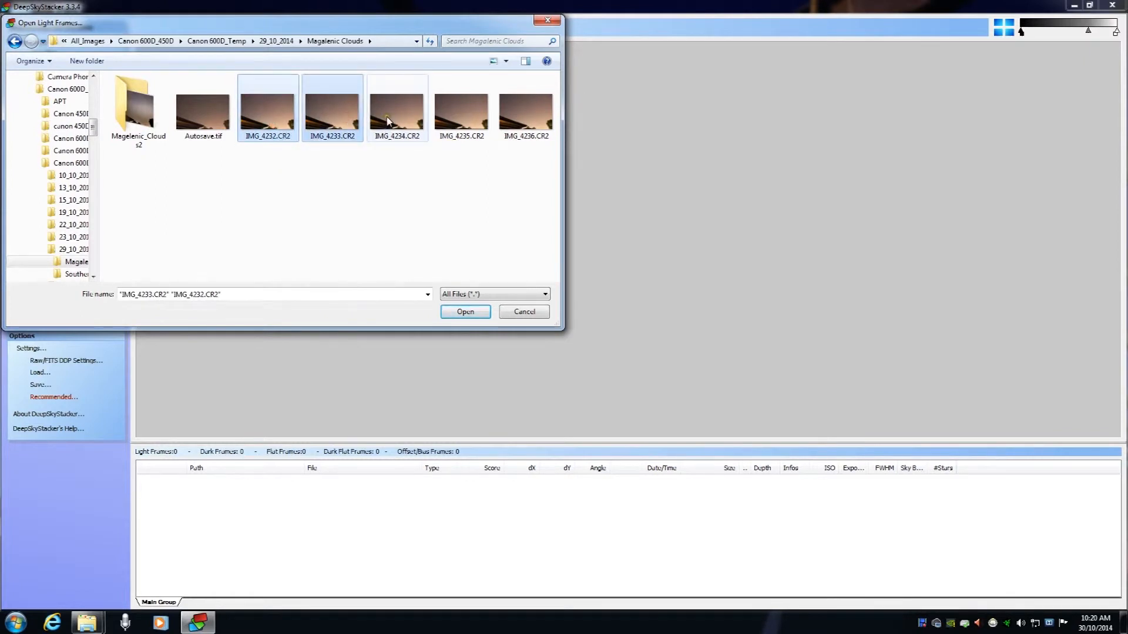
left_click(386, 121, "ctrl")
left_click(467, 118, "ctrl")
left_click(514, 118, "ctrl")
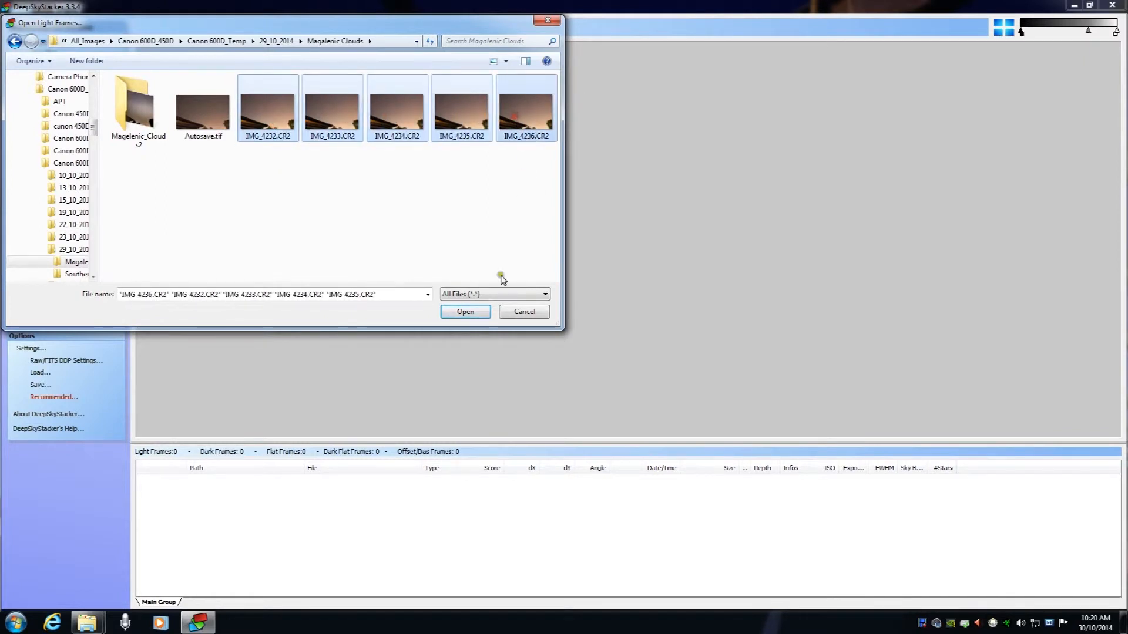
left_click(468, 311)
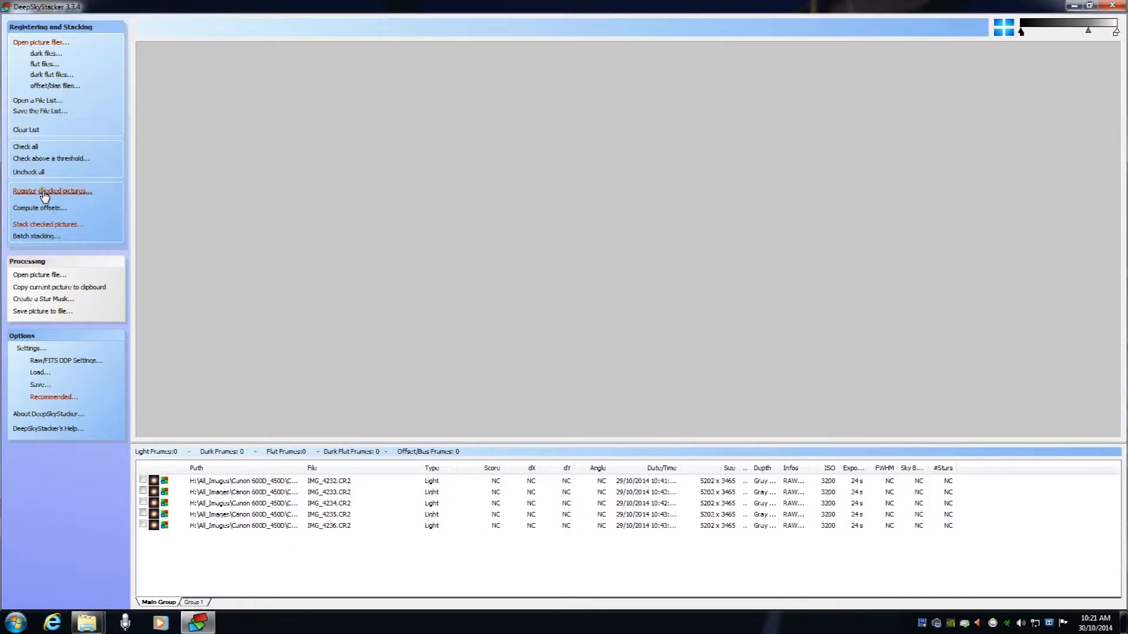
Check all the loaded light frames for registration and preview IMG_4233.CR2.
left_click(44, 196)
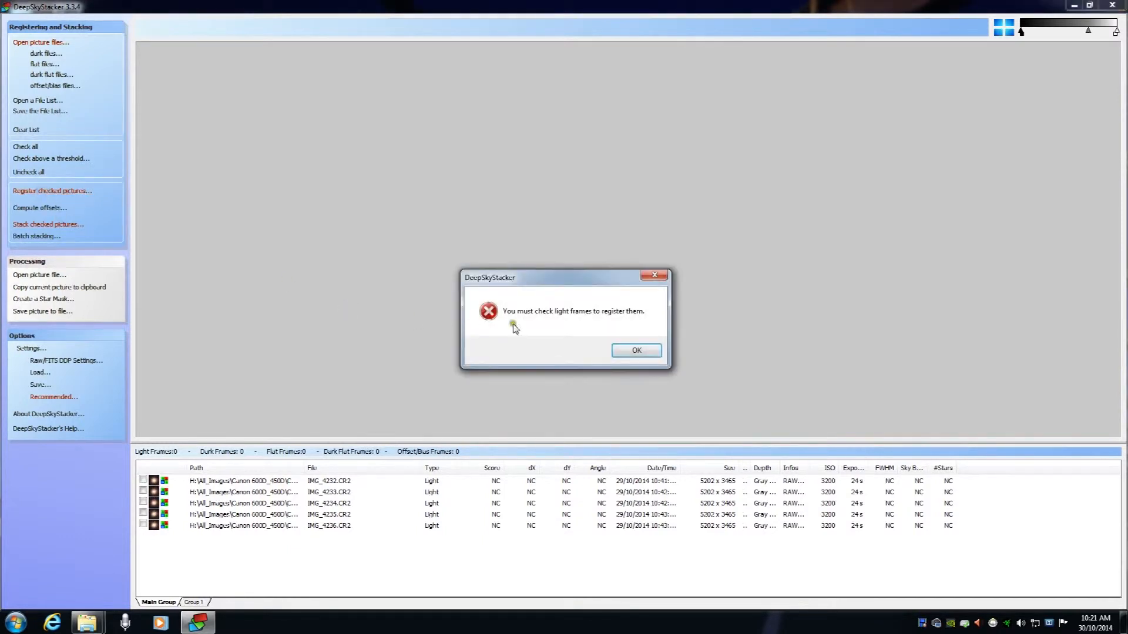
left_click(646, 351)
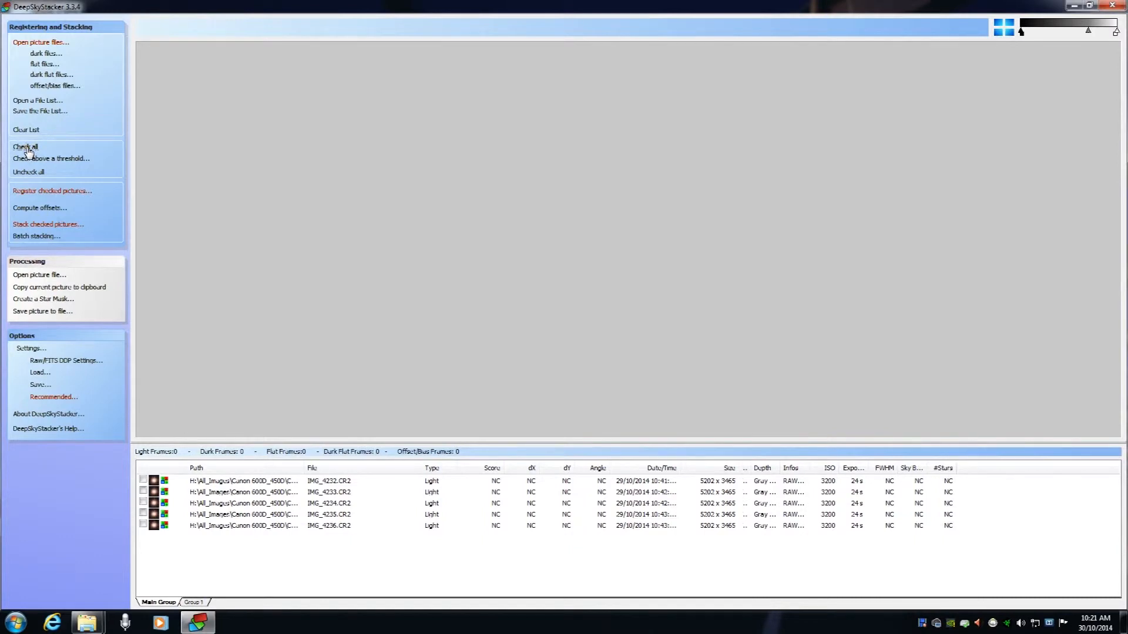
left_click(27, 148)
left_click(238, 493)
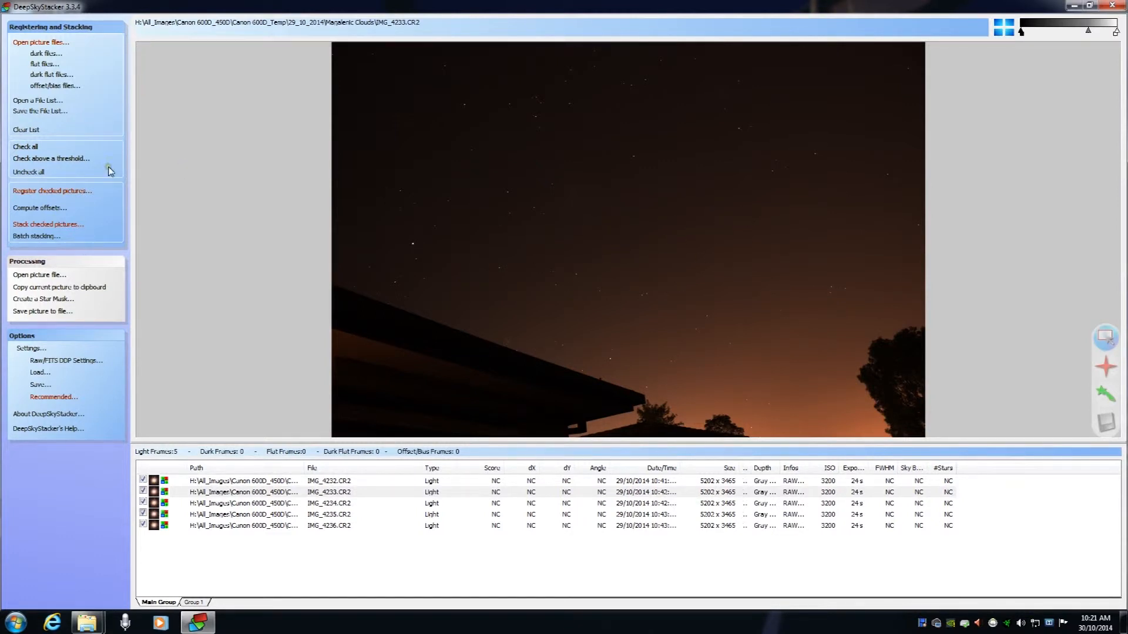
Set the star detection threshold for registering the checked pictures to 15 % and compute the number of detected stars.
left_click(37, 192)
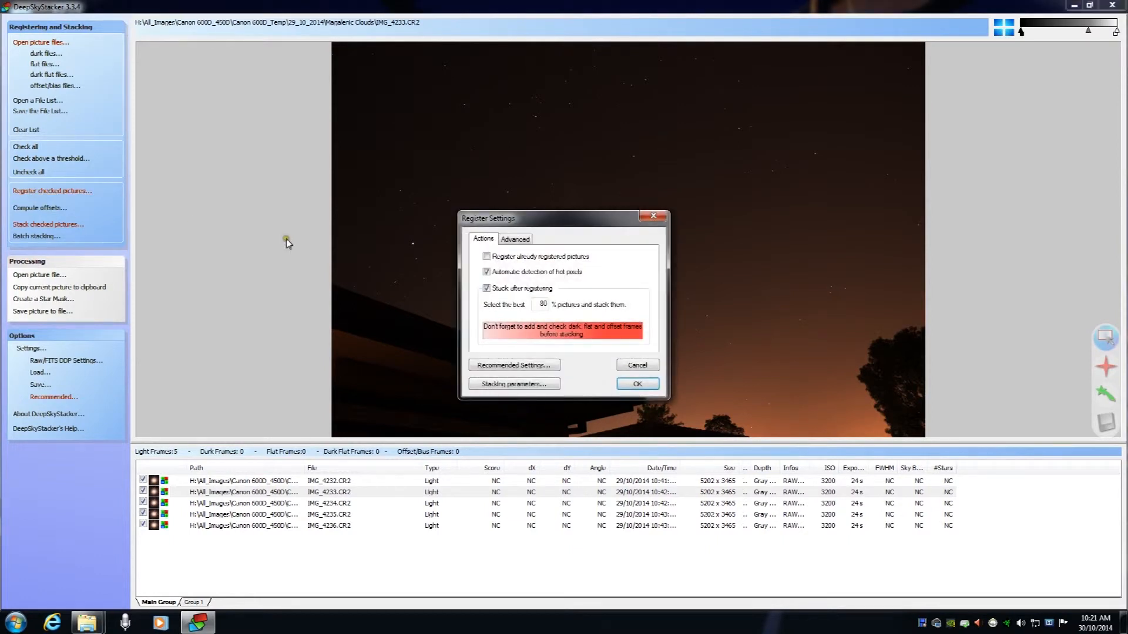
left_click(519, 242)
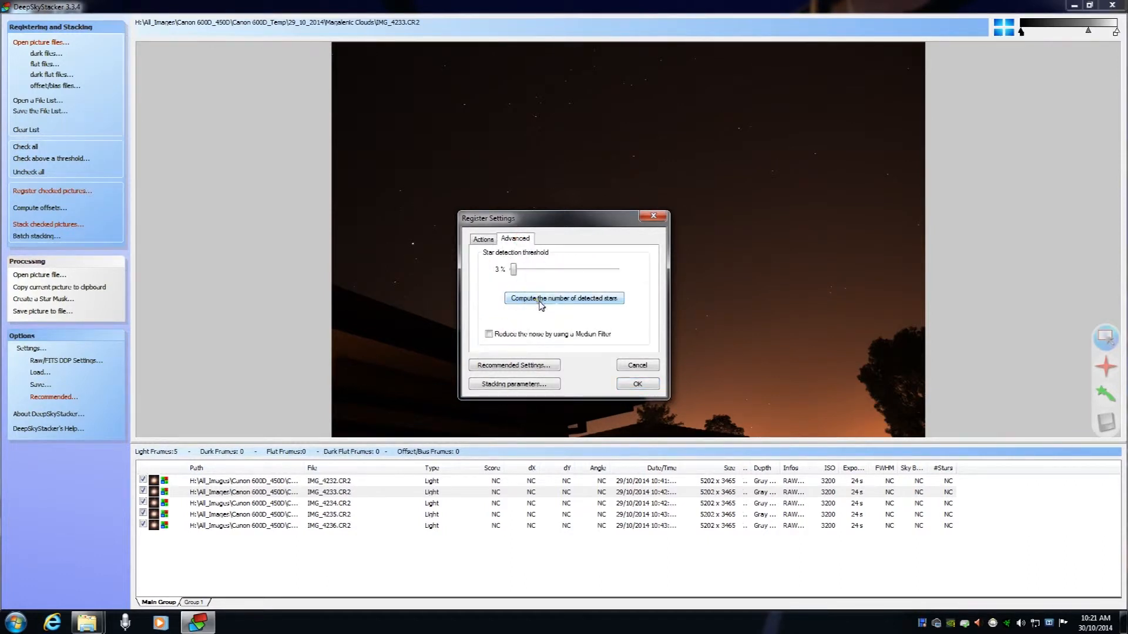
left_click_drag(515, 270, 527, 272)
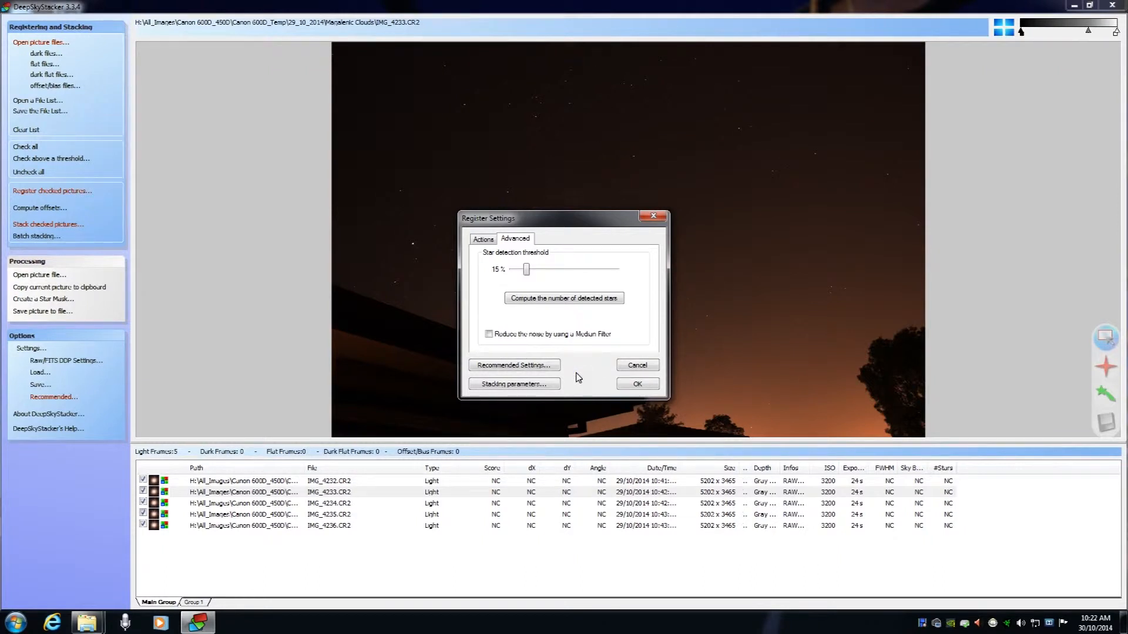
left_click(565, 298)
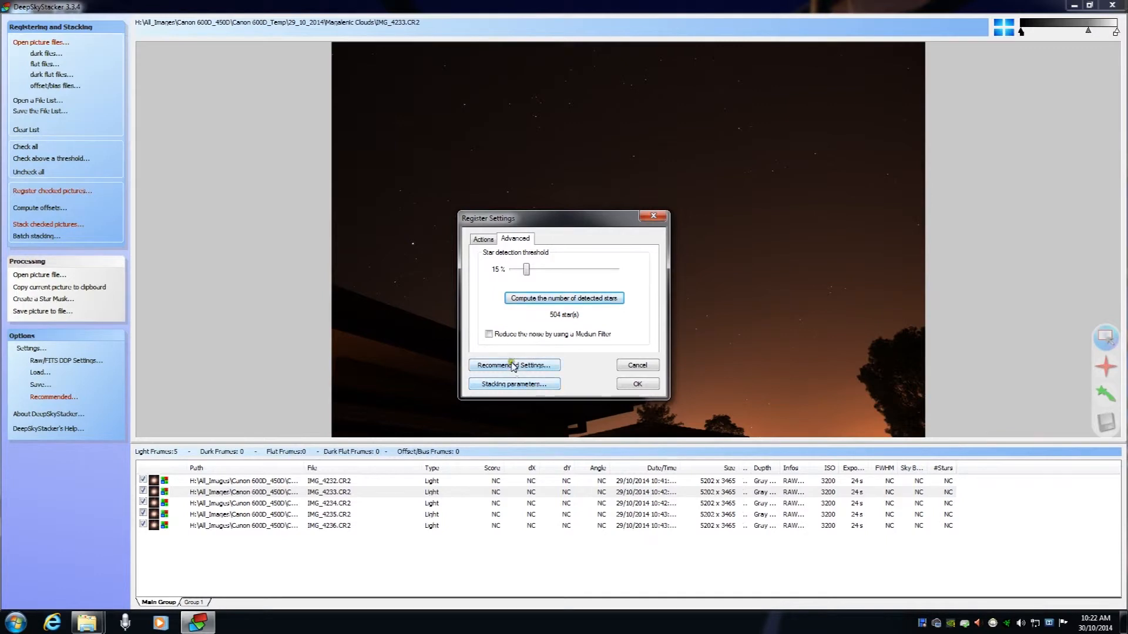
left_click(512, 367)
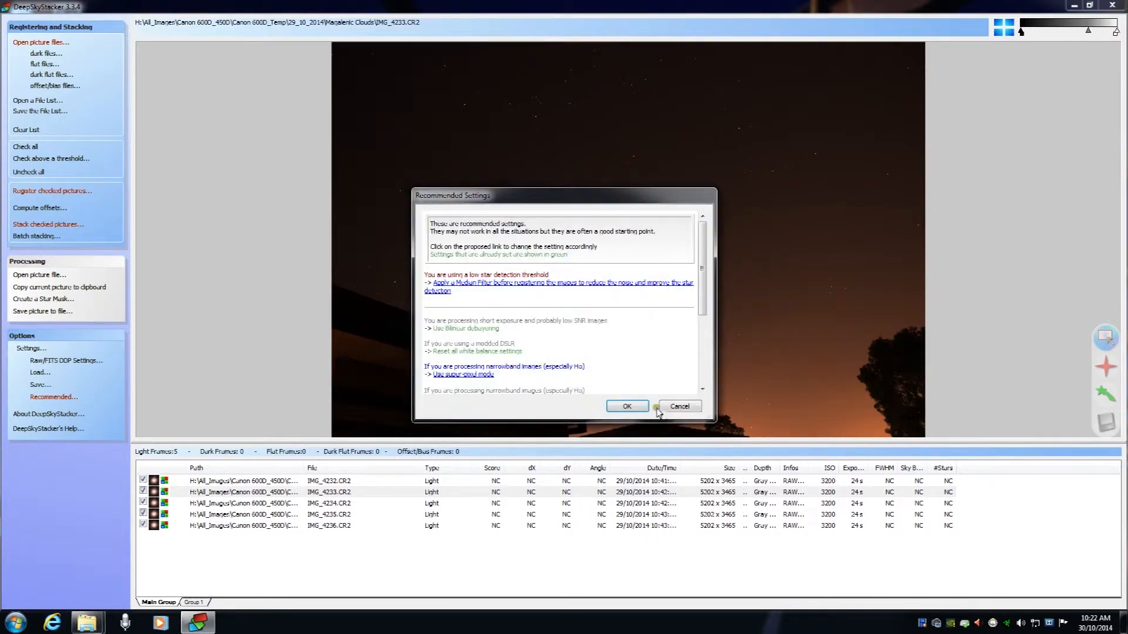
left_click(677, 407)
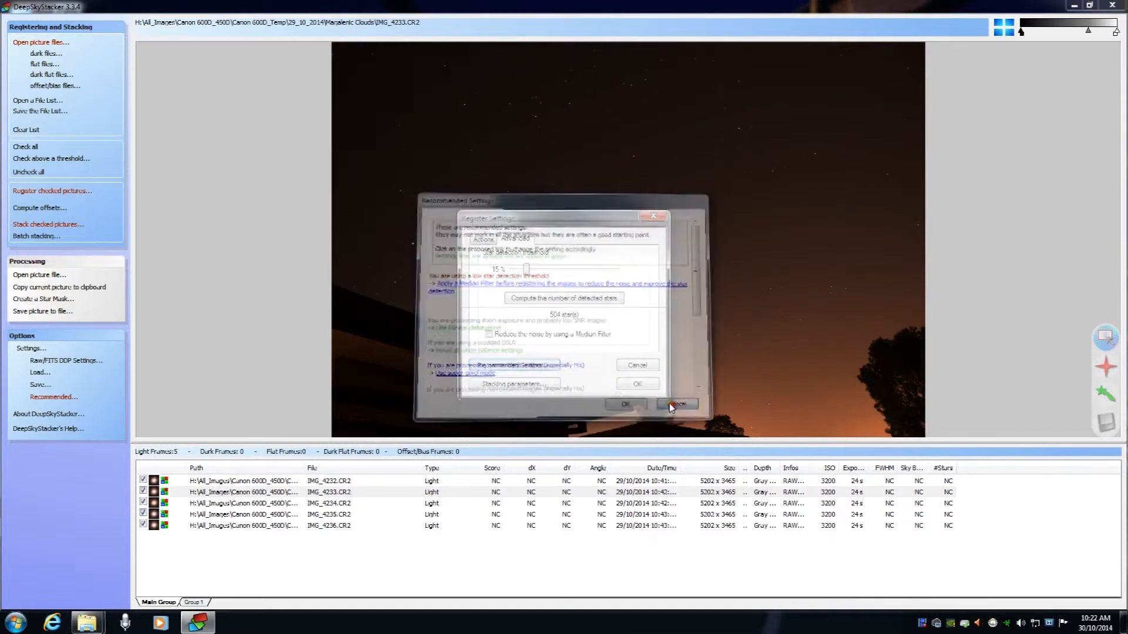
Set the stacking parameters to Intersection Mode with Bicubic alignment and return to the registration actions.
left_click(510, 386)
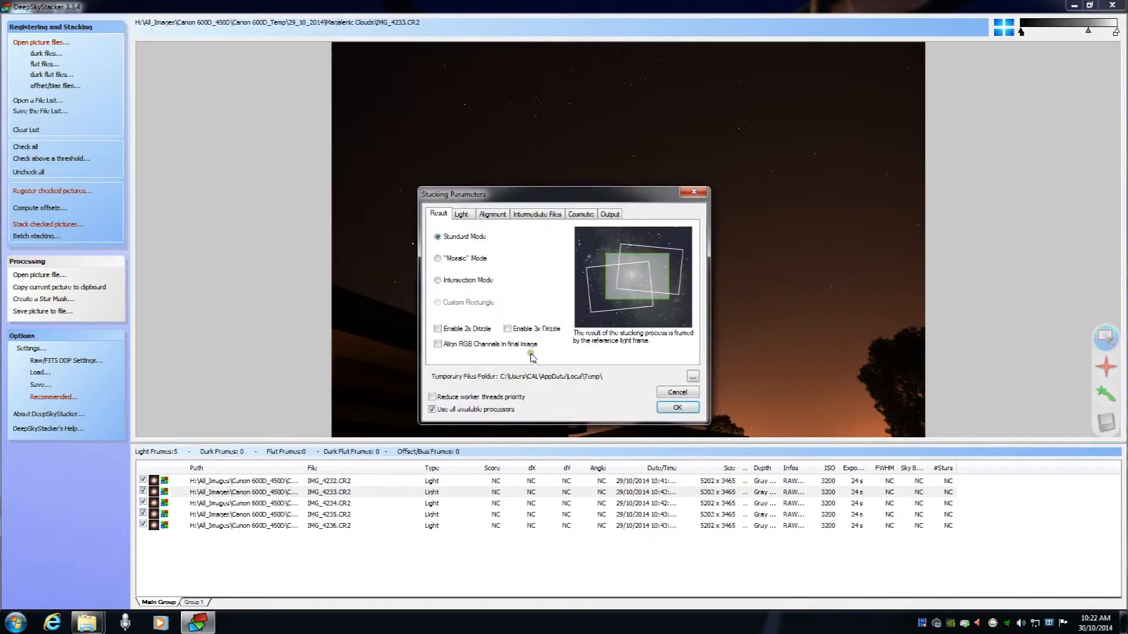
left_click(438, 281)
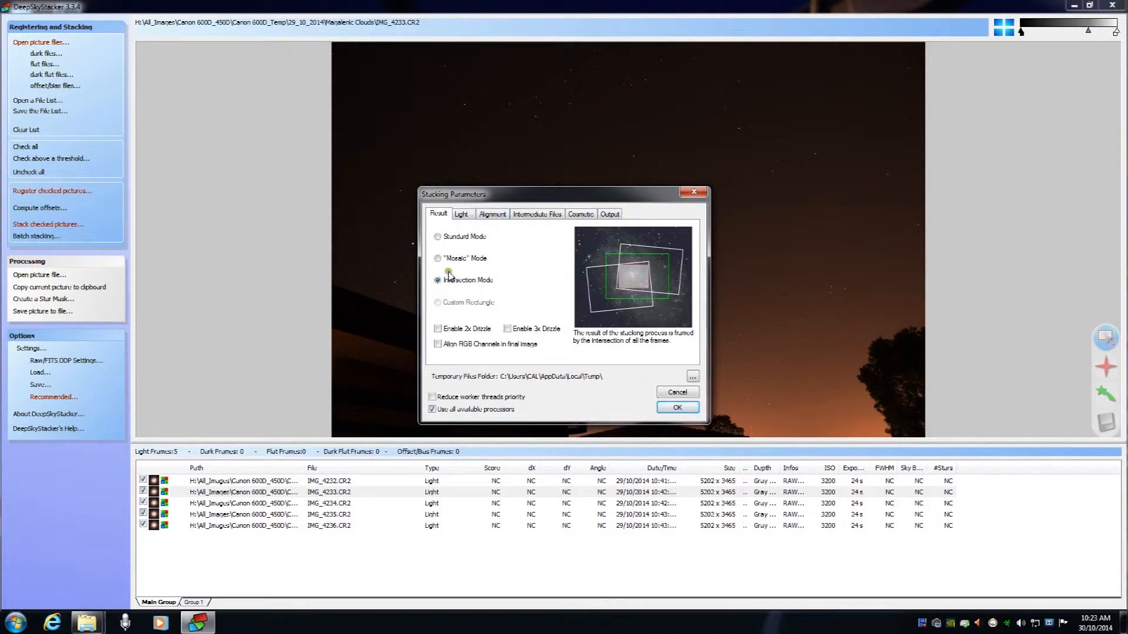
left_click(492, 216)
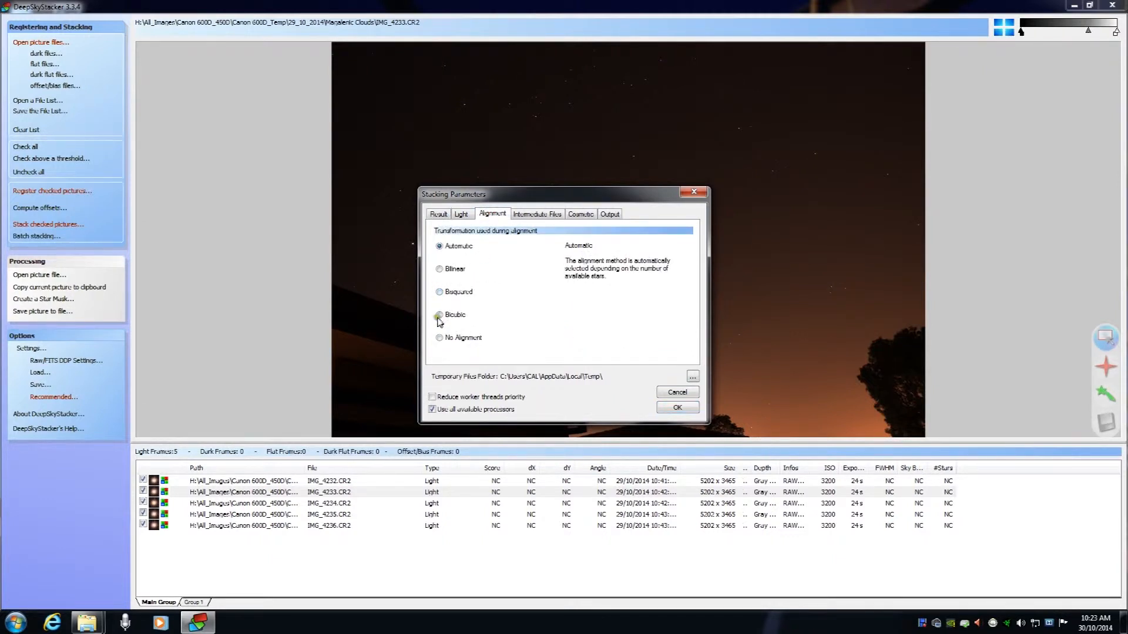
left_click(438, 316)
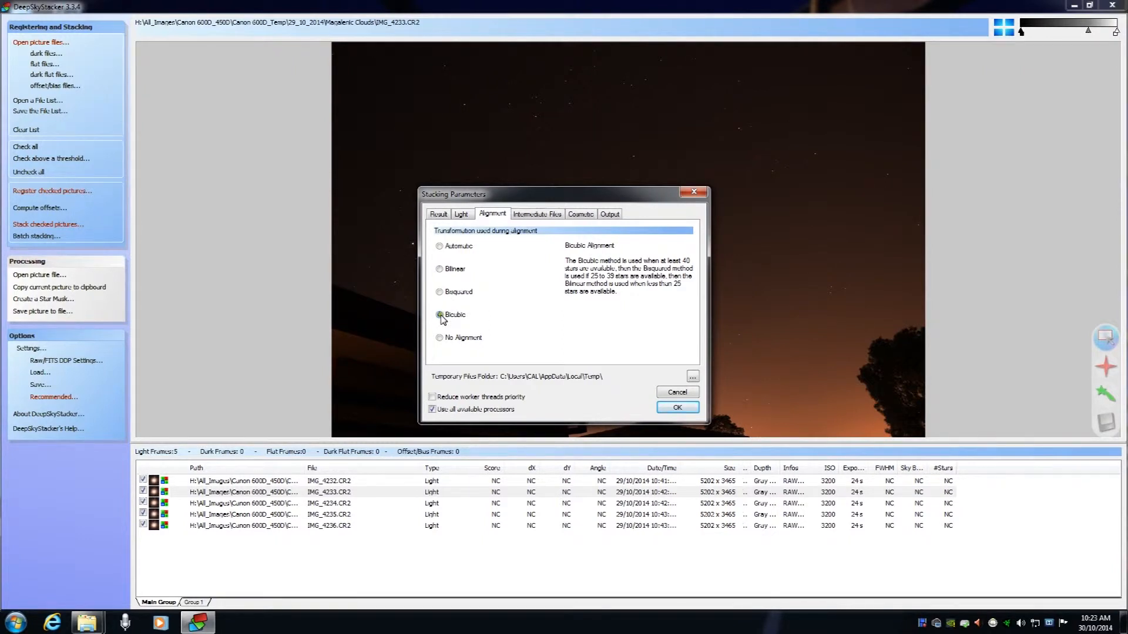
left_click(673, 408)
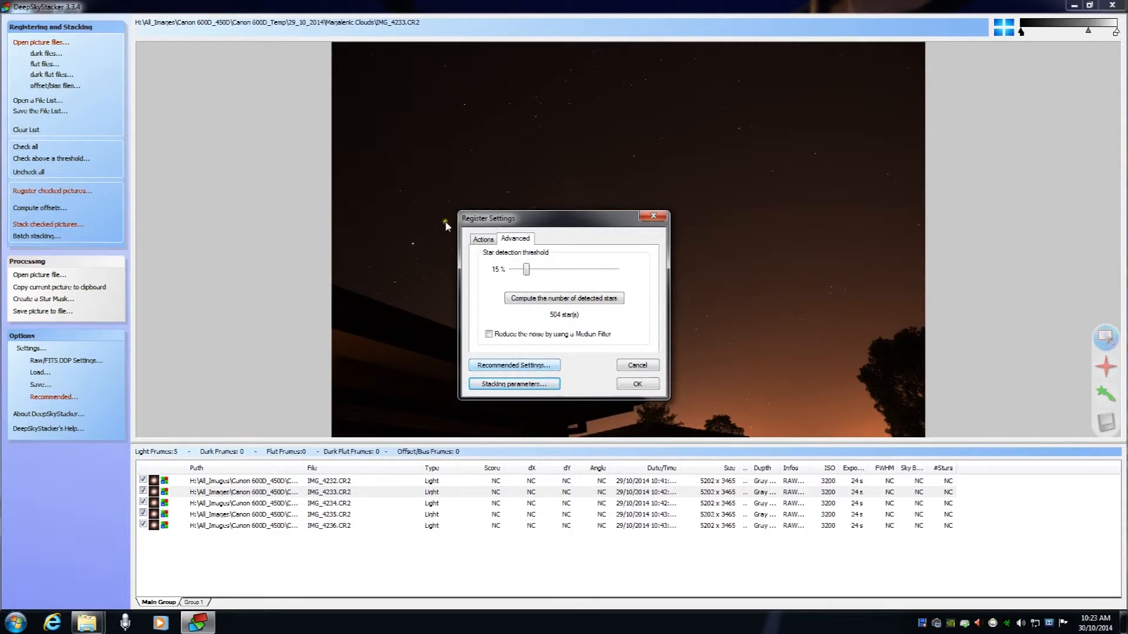
left_click(478, 240)
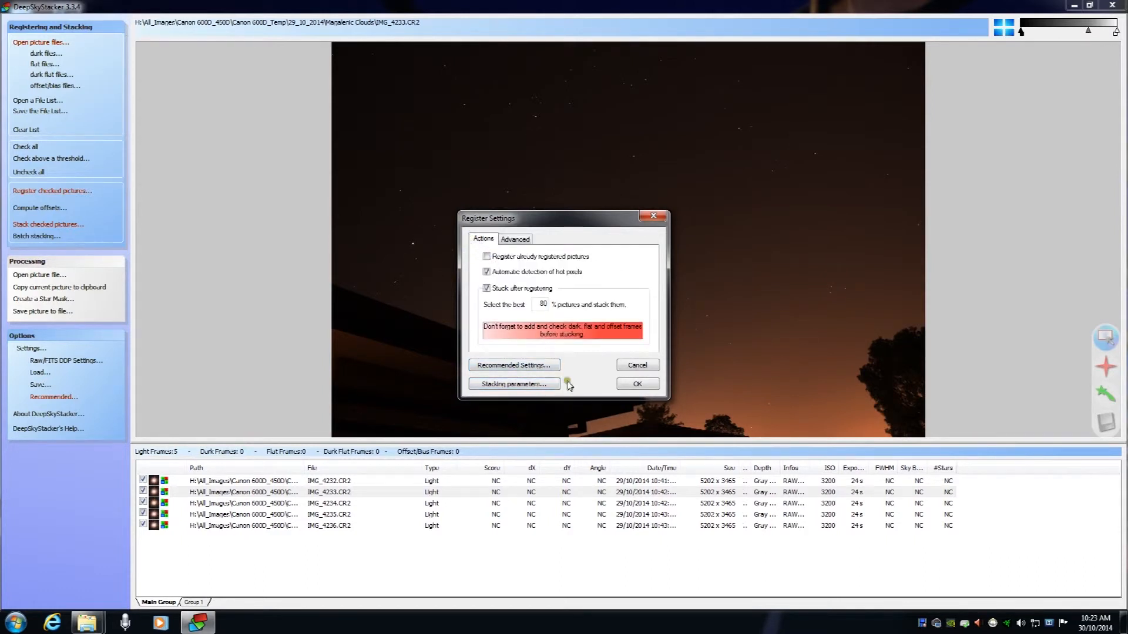
Set the light-frame stacking mode to Kappa-Sigma clipping and run the registration and stacking of the checked frames.
left_click(531, 366)
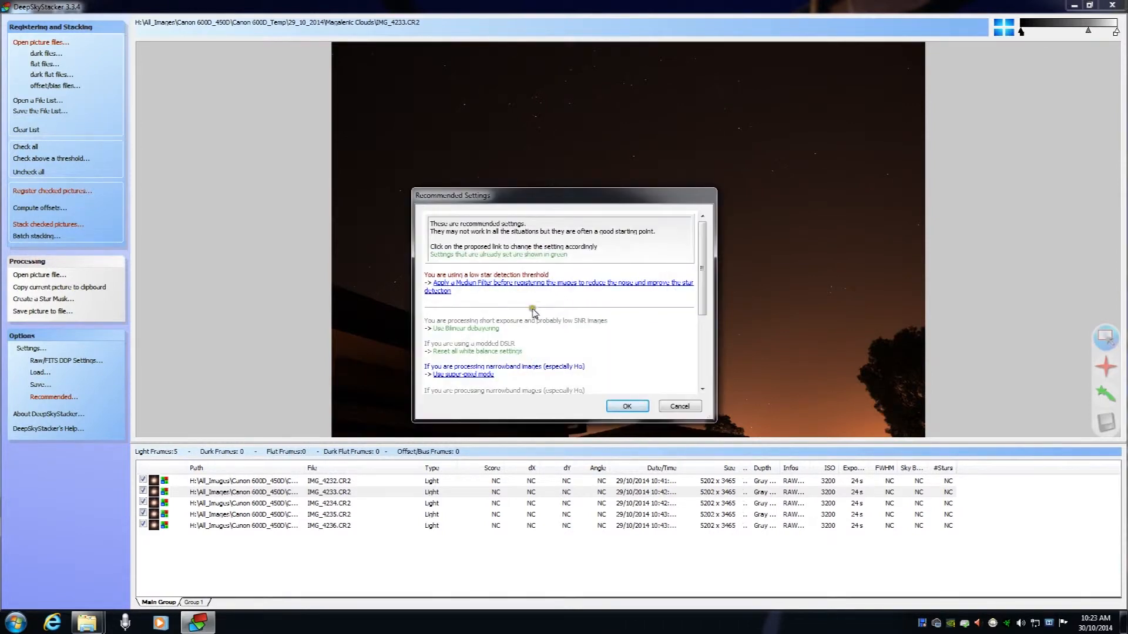
left_click(680, 406)
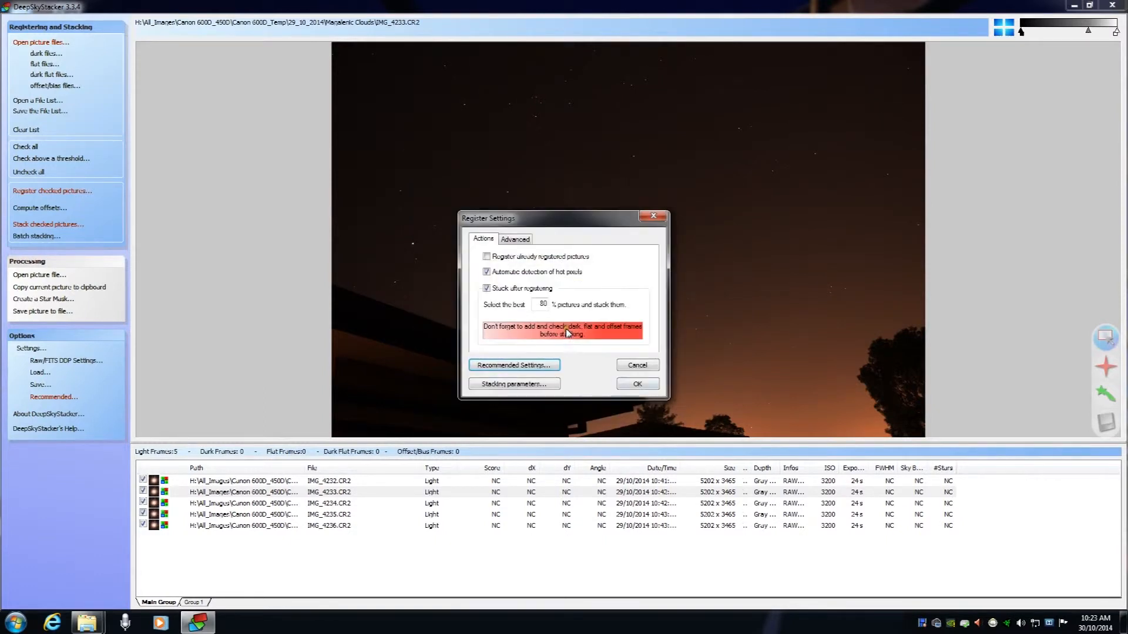
left_click(535, 384)
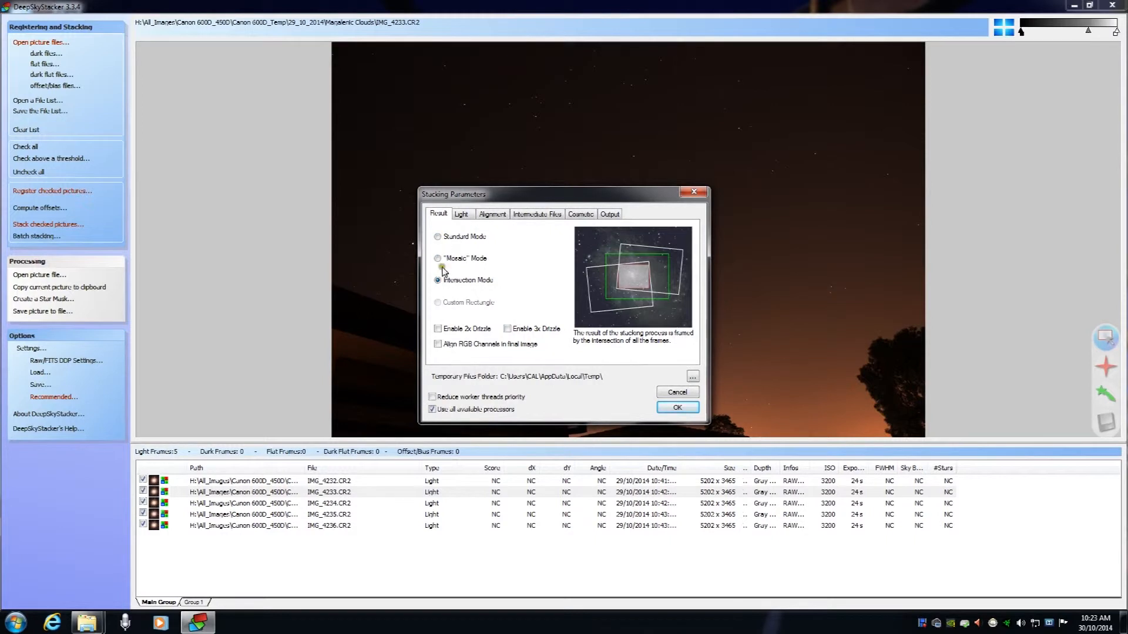
left_click(461, 215)
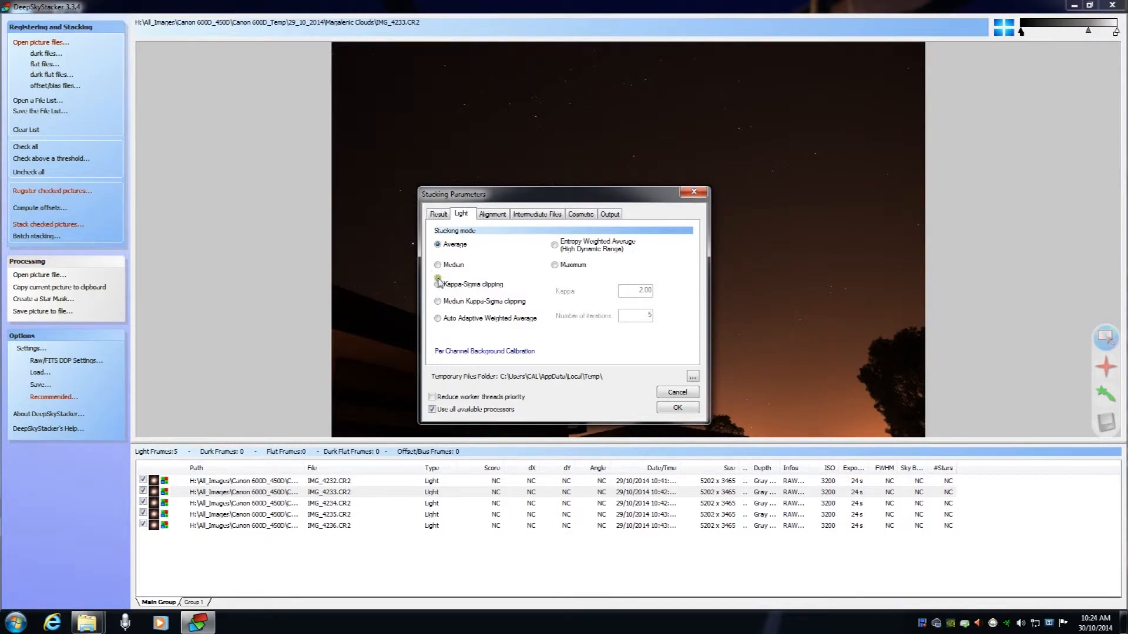
mouse_move(446, 287)
left_click(438, 285)
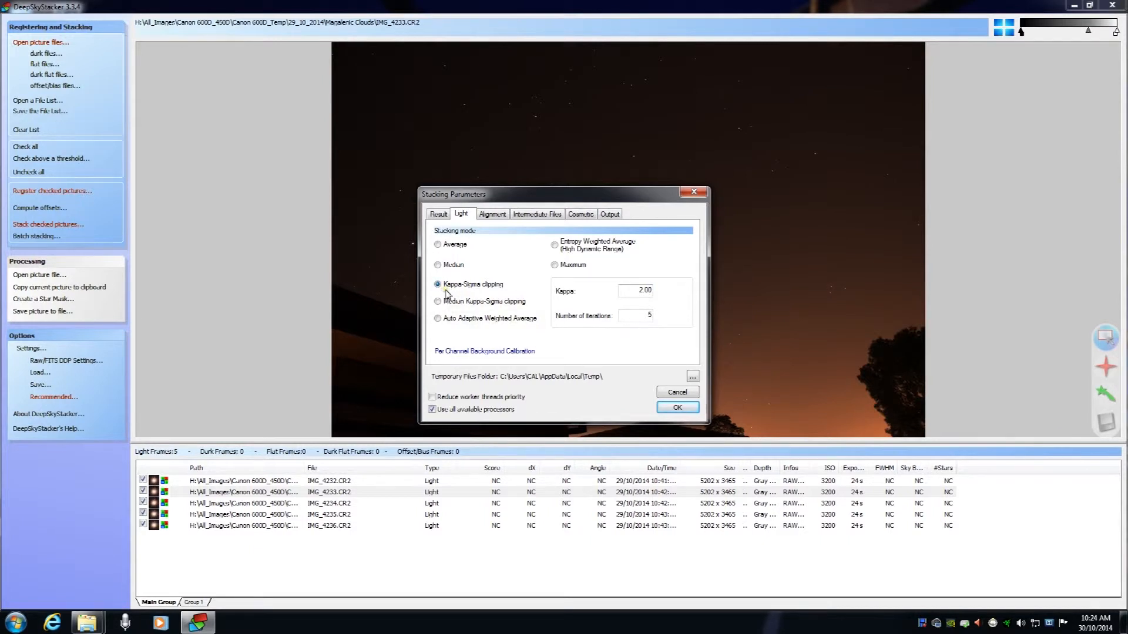
left_click(677, 409)
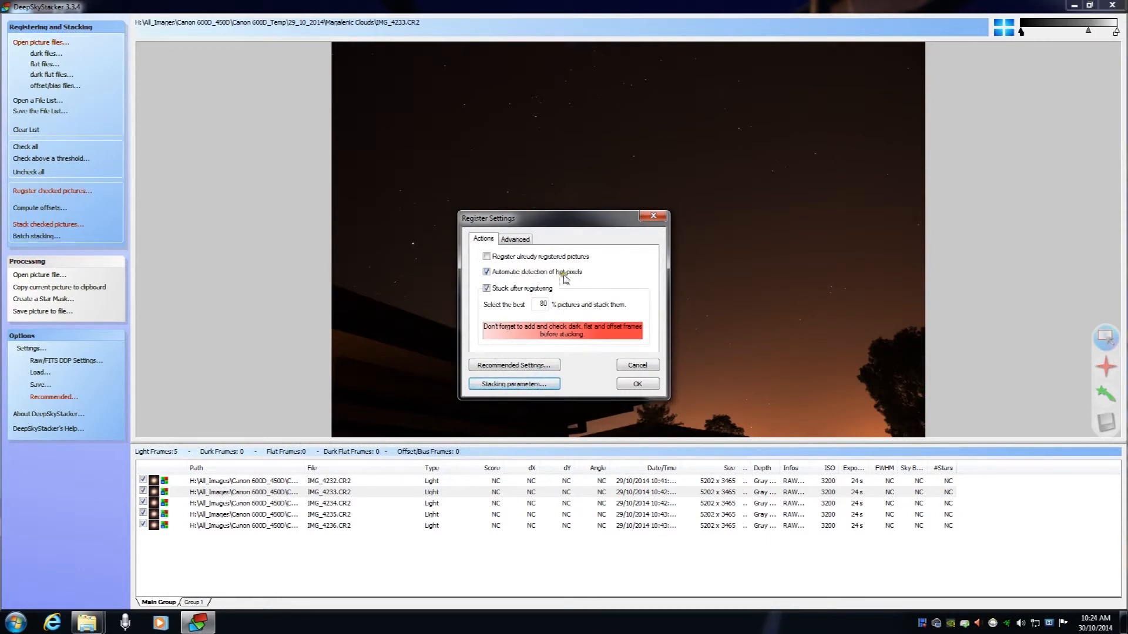
left_click(641, 385)
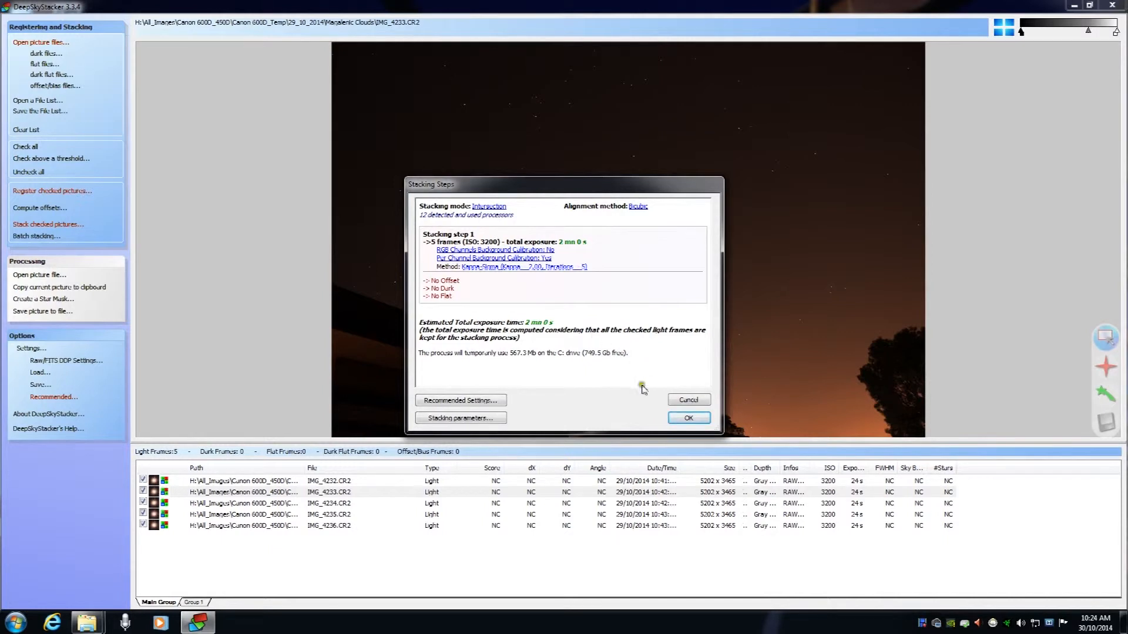
left_click(685, 419)
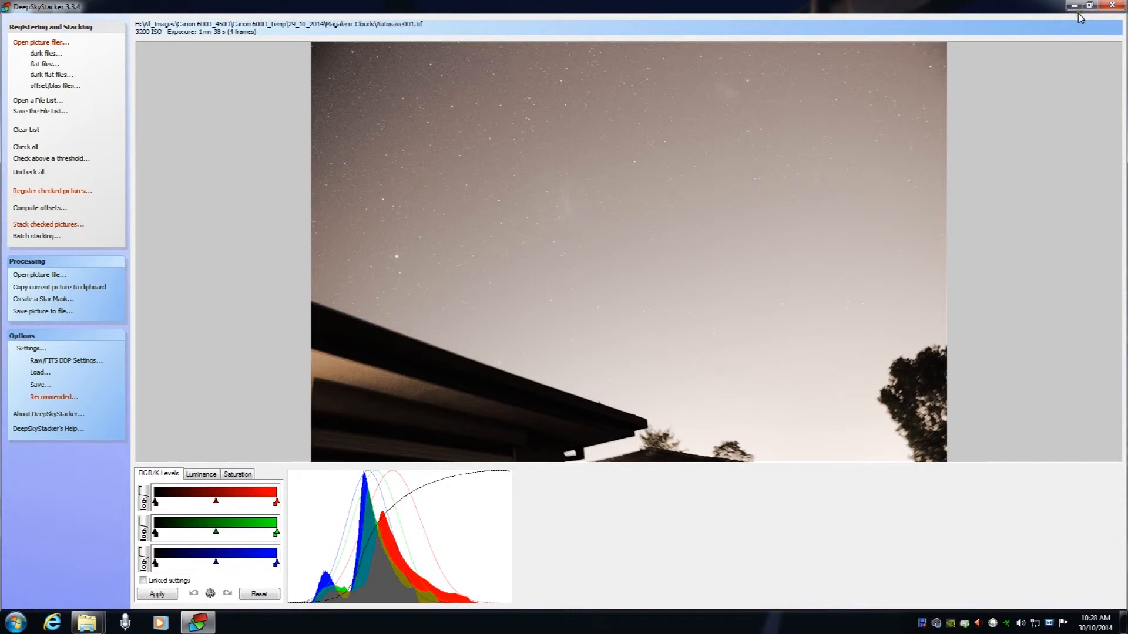
Close DeepSkyStacker without saving the file list.
left_click(1112, 7)
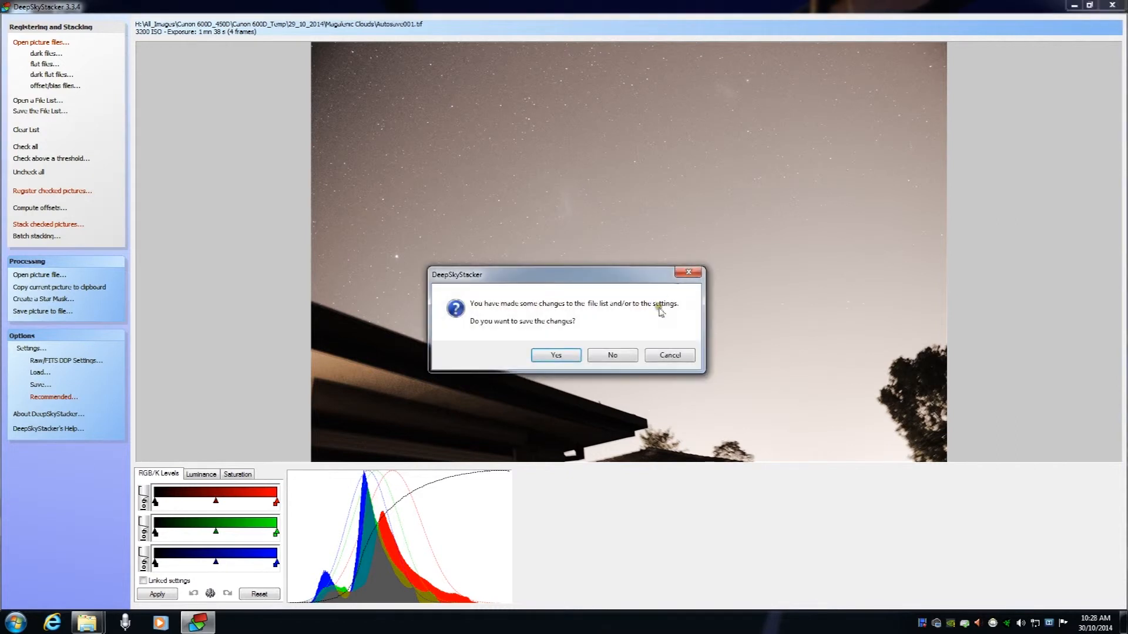
left_click(571, 356)
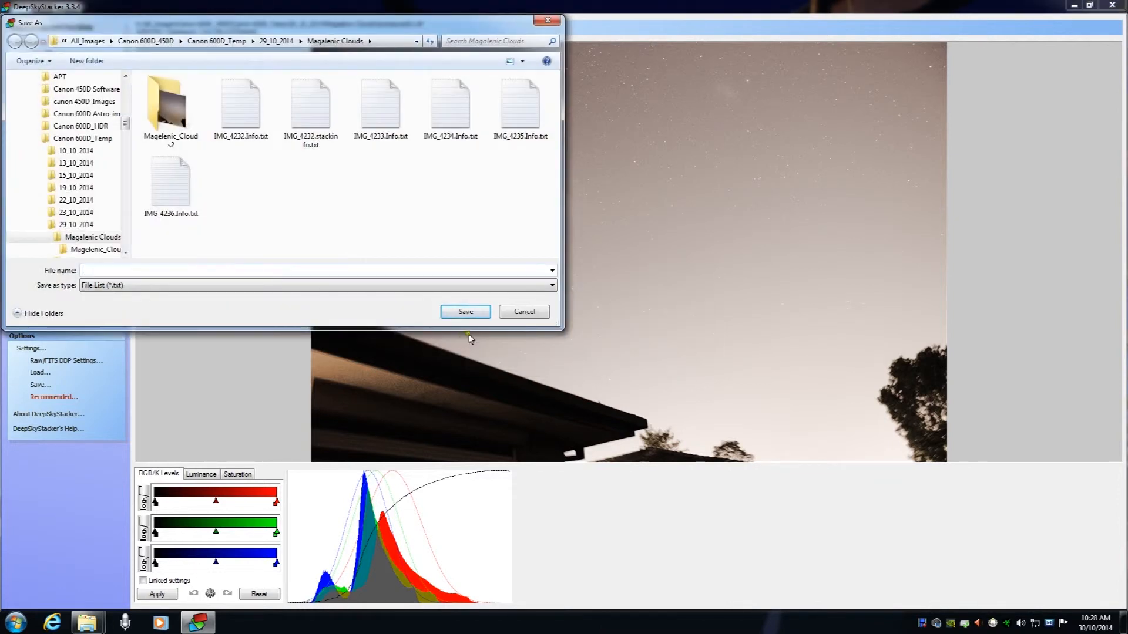
left_click(523, 311)
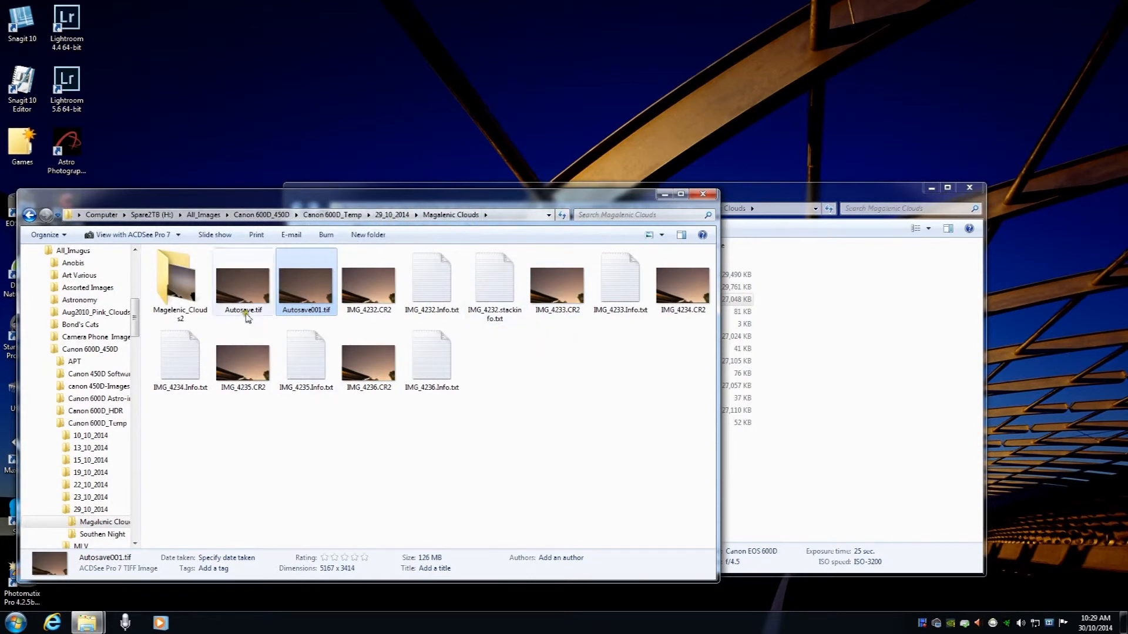
Open Autosave001.tif from the Magalenic Clouds folder in Lightroom 5.6 and import it into the catalog.
mouse_move(243, 317)
mouse_move(307, 304)
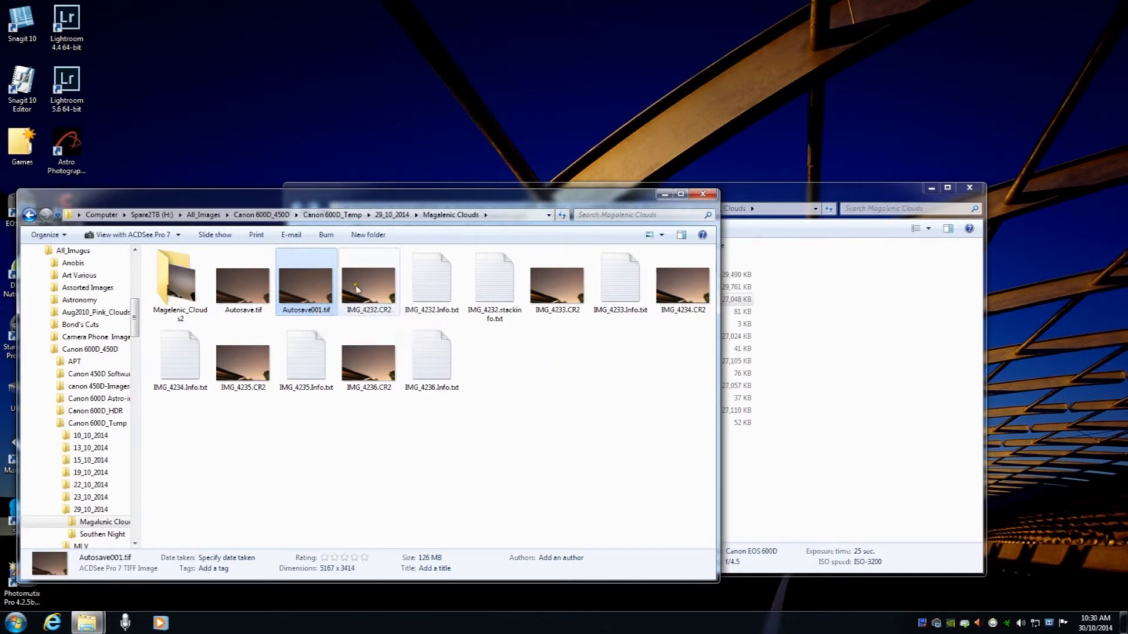
left_click_drag(364, 206, 397, 166)
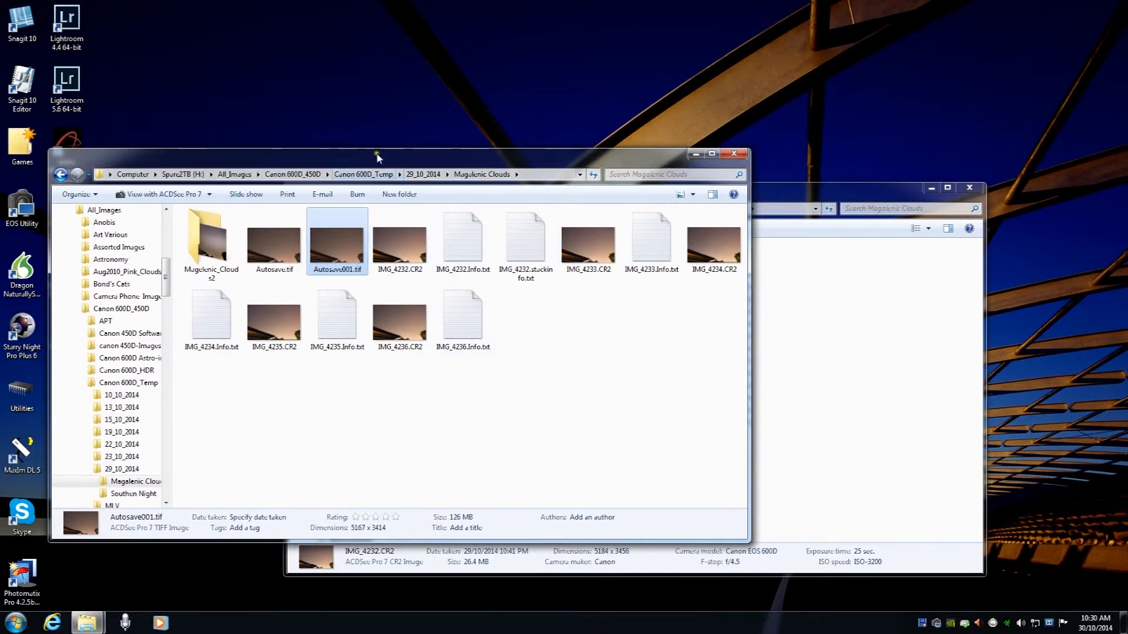
left_click_drag(379, 155, 443, 150)
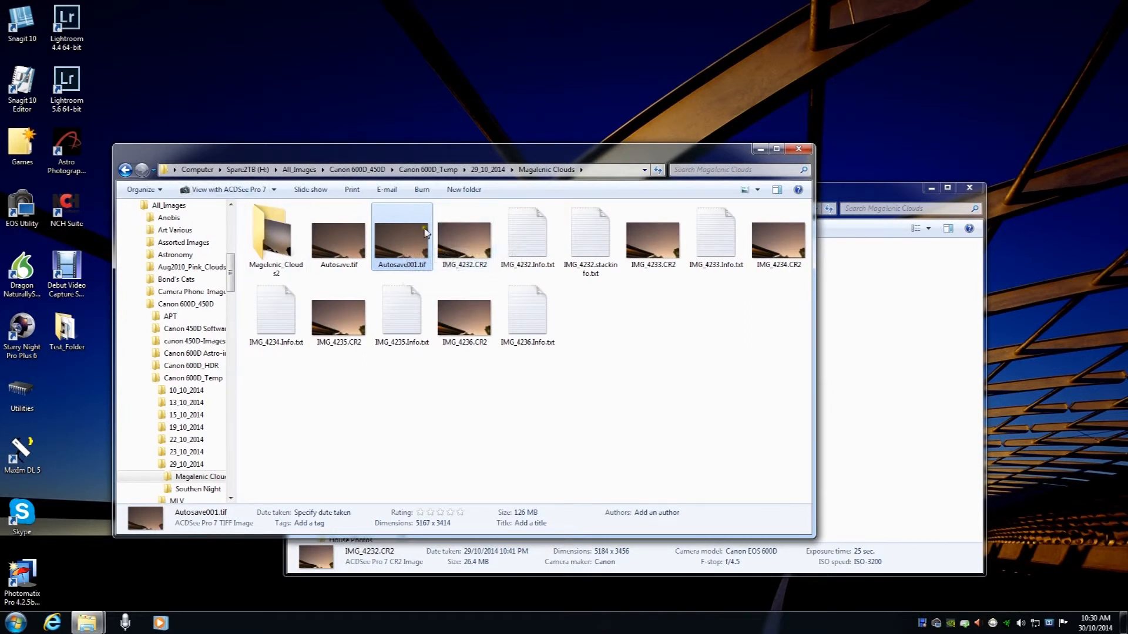
left_click_drag(409, 246, 62, 99)
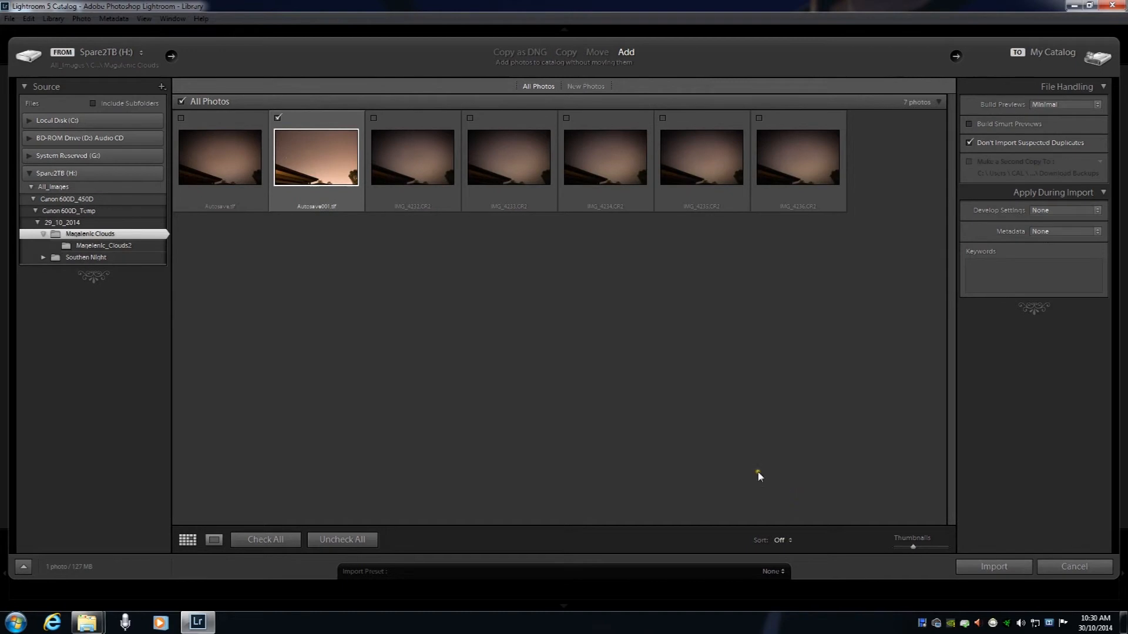
left_click(327, 160)
left_click(1004, 568)
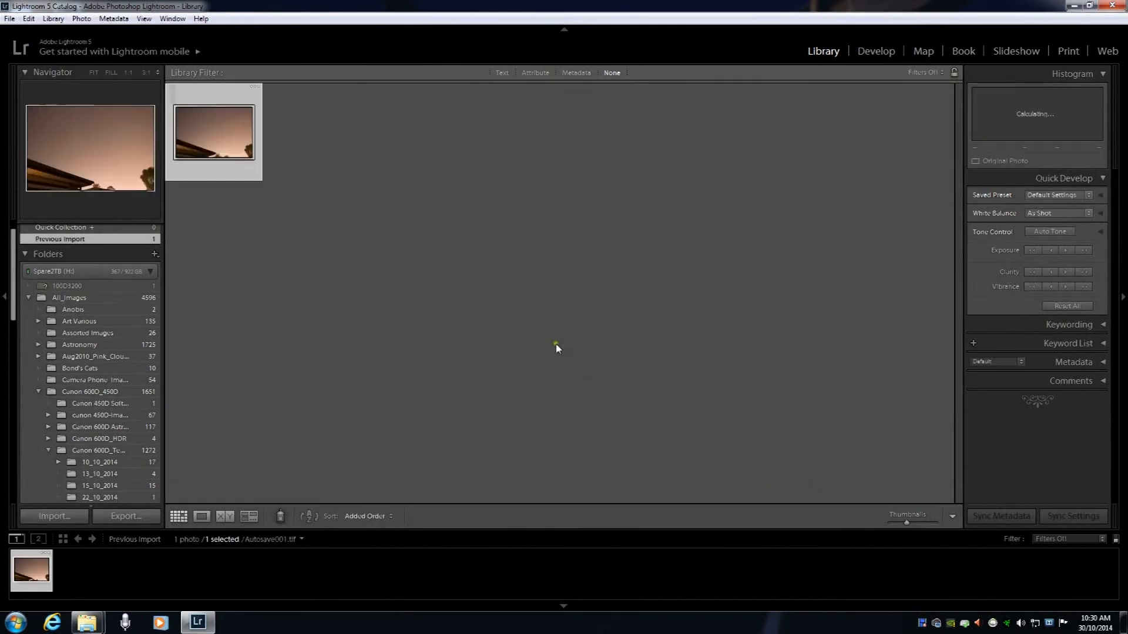
Open the imported image in Develop and set its white balance to temperature 4262 and tint -11.
left_click(874, 50)
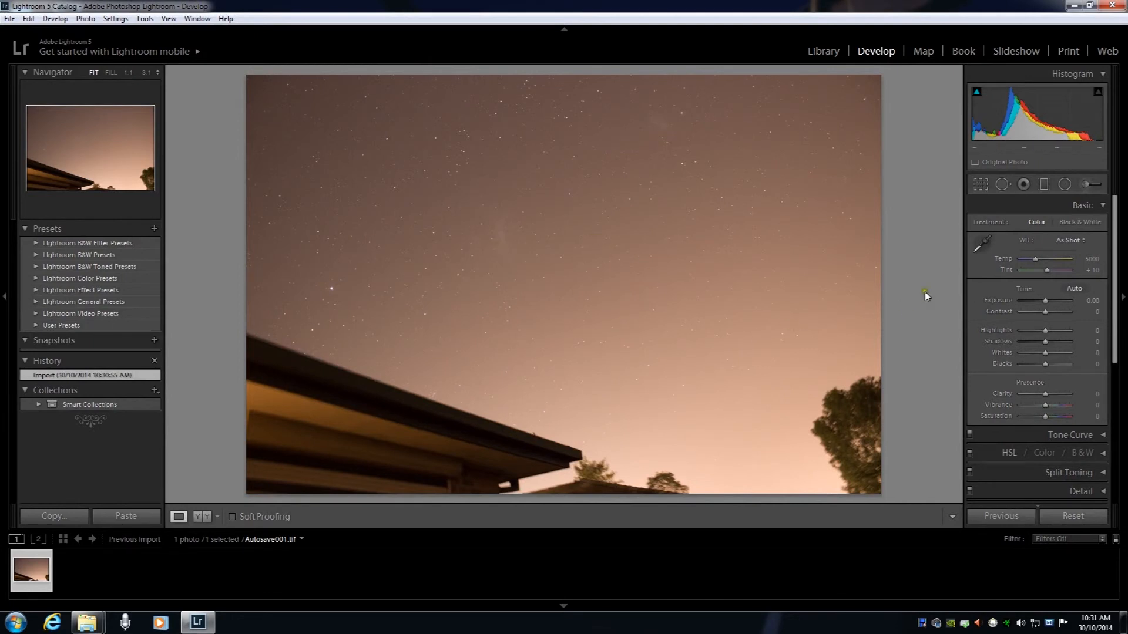
left_click(1035, 260)
left_click_drag(1035, 260, 1042, 272)
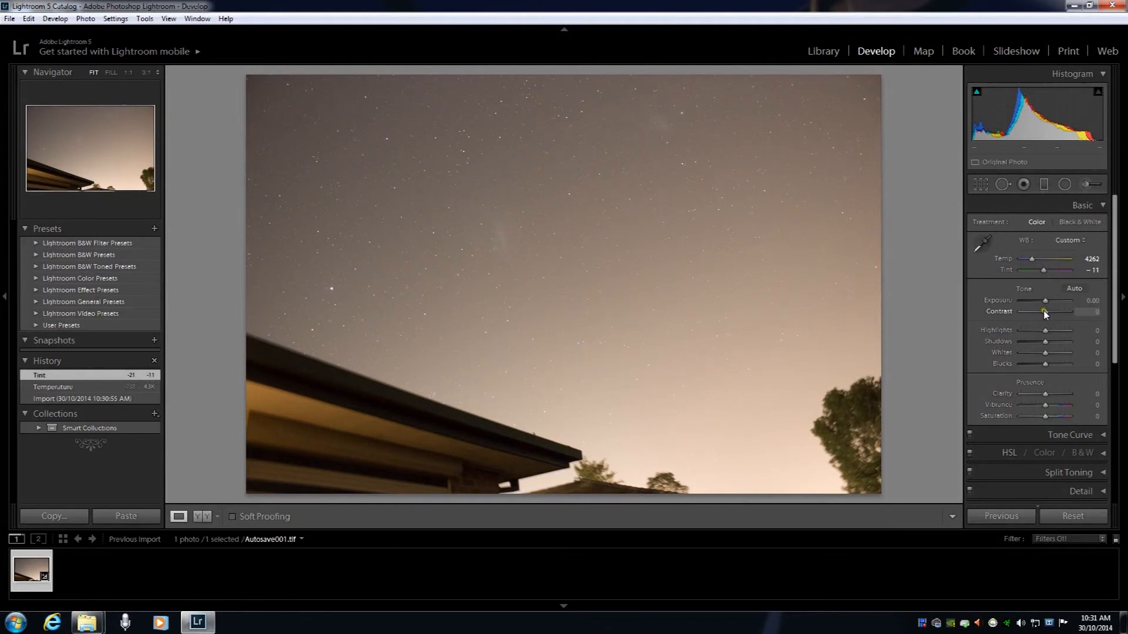
Set the image's basic tone to contrast +98, exposure -0.24, whites +31 and blacks -12.
left_click_drag(1046, 312, 1069, 312)
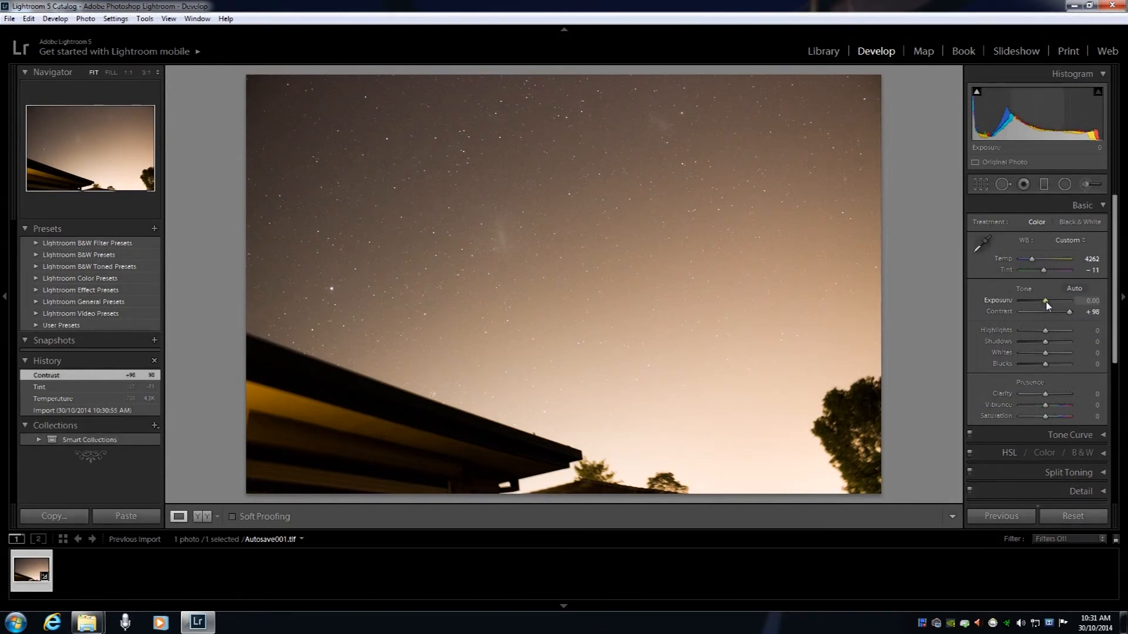
left_click_drag(1048, 304, 1049, 305)
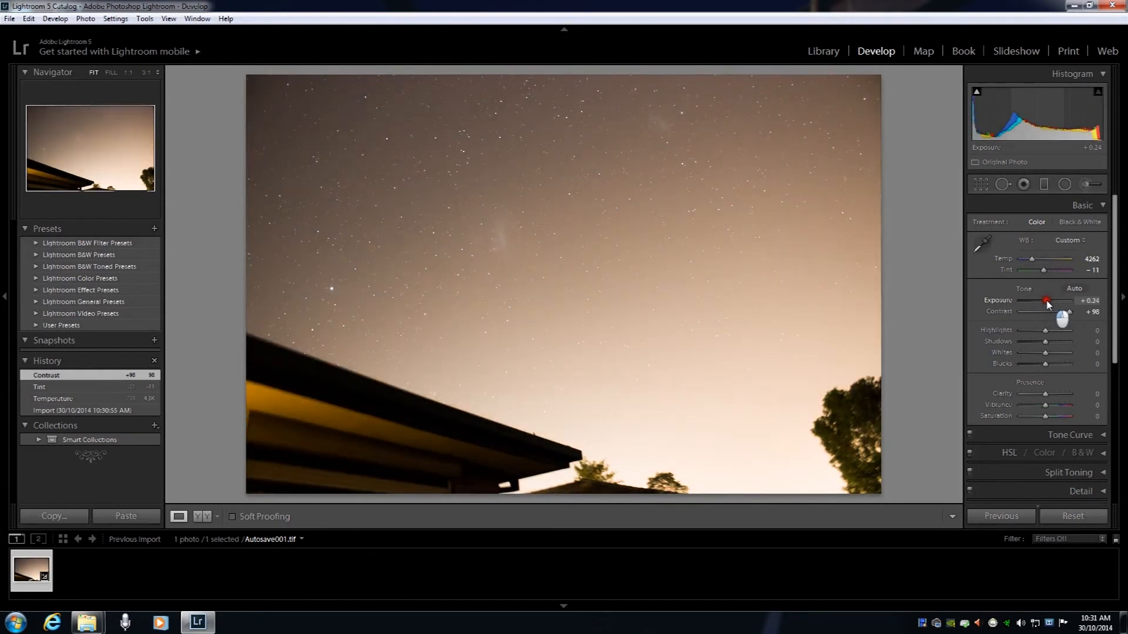
left_click_drag(1047, 304, 1046, 304)
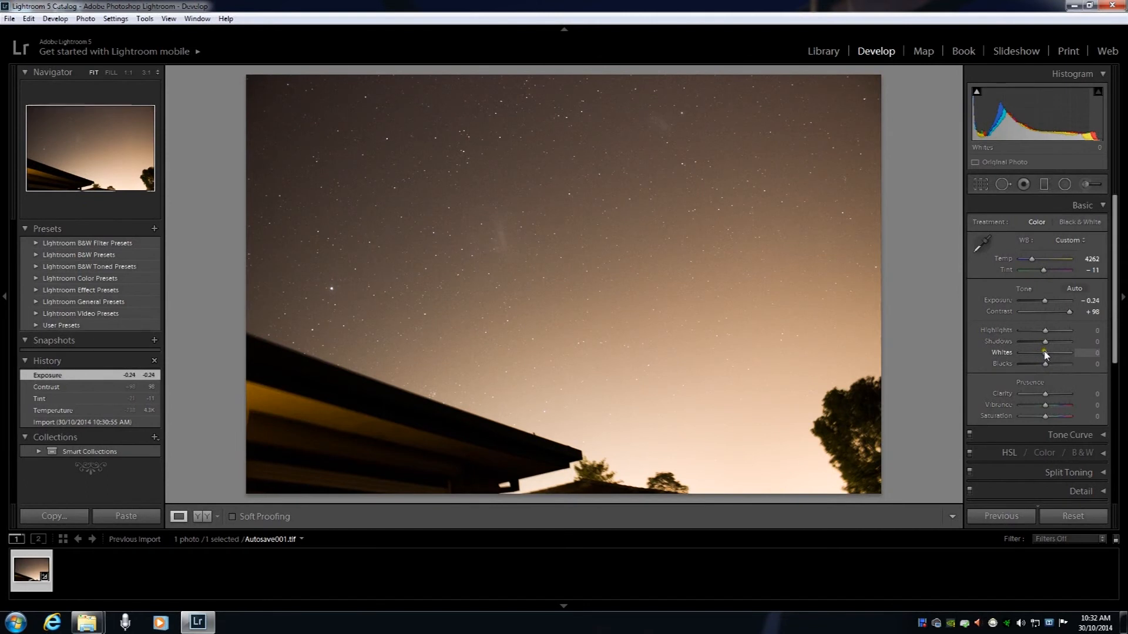
mouse_move(1042, 352)
left_mouse_down()
mouse_move(1061, 365)
mouse_move(1043, 364)
left_mouse_up()
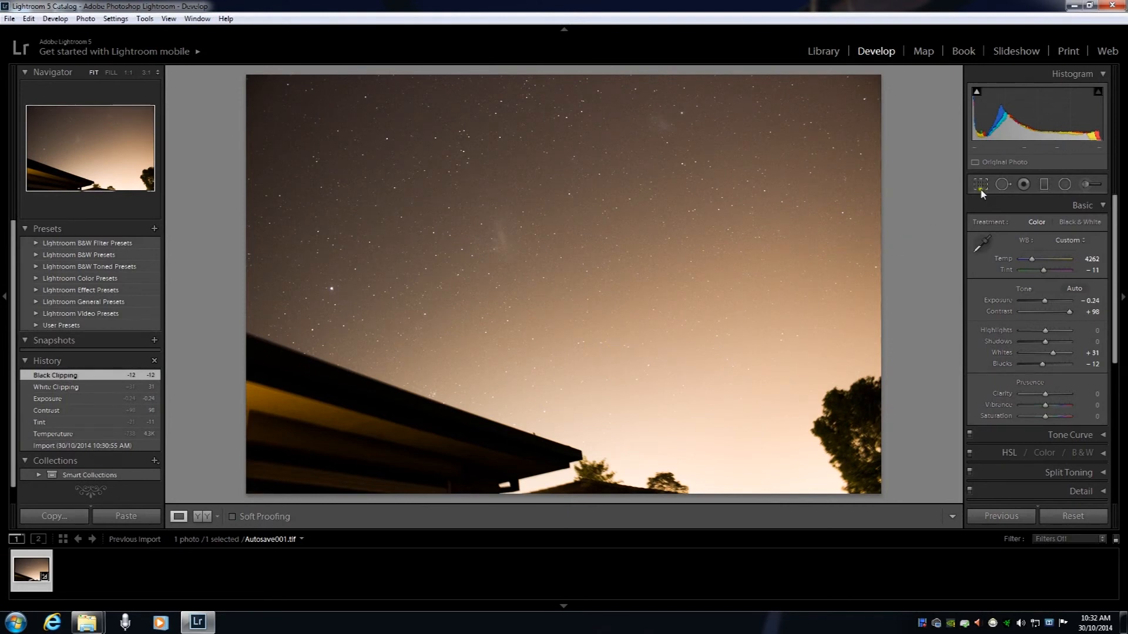
Add a graduated filter from the image's lower edge up to just above mid-height, with its exposure set to -2.07.
left_click(1044, 186)
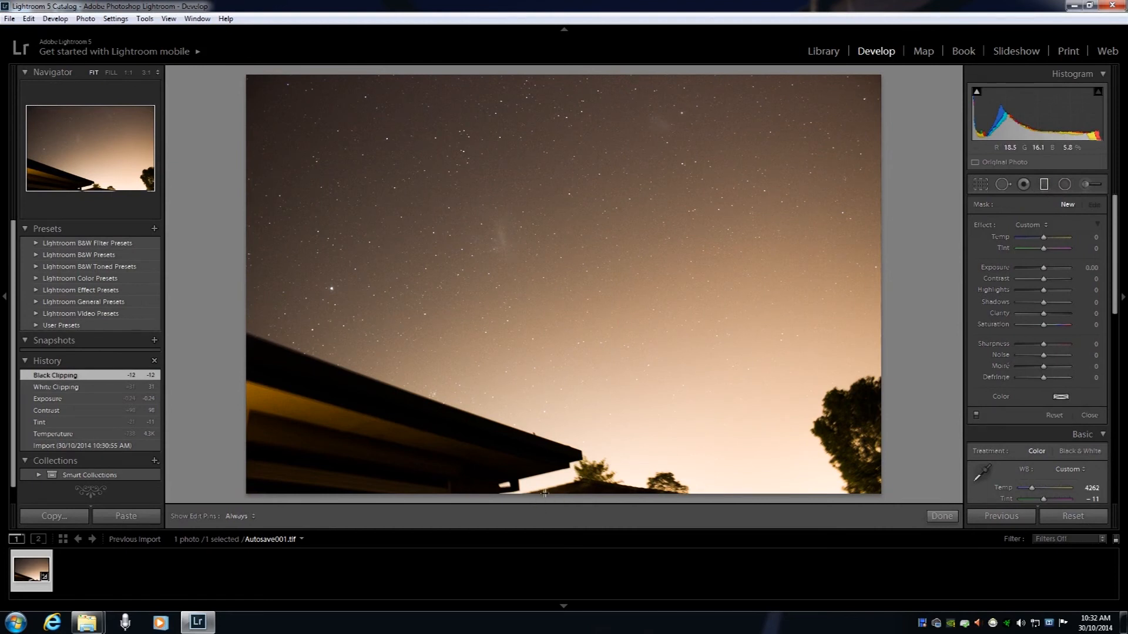
left_click_drag(545, 493, 544, 261)
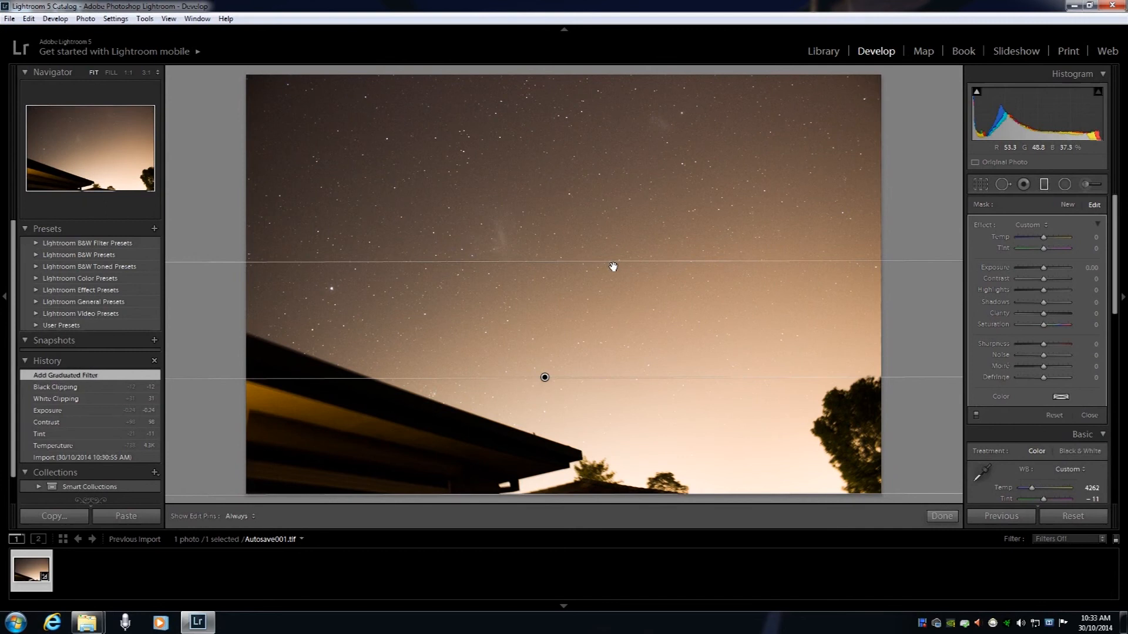
left_click_drag(1045, 268, 1034, 269)
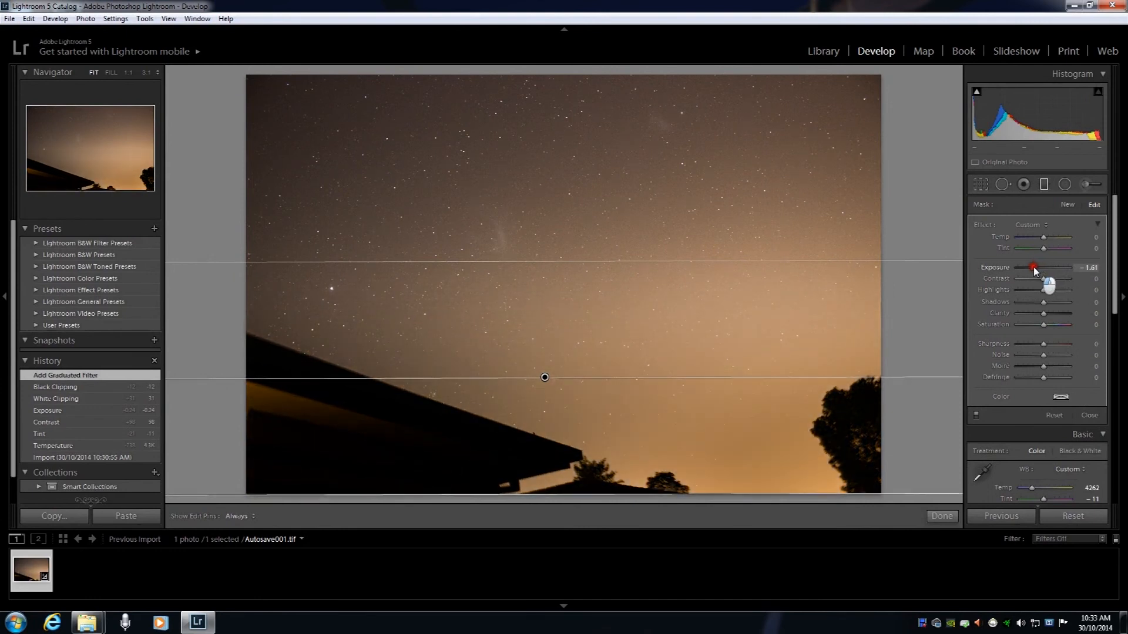
left_click_drag(1035, 271, 1034, 275)
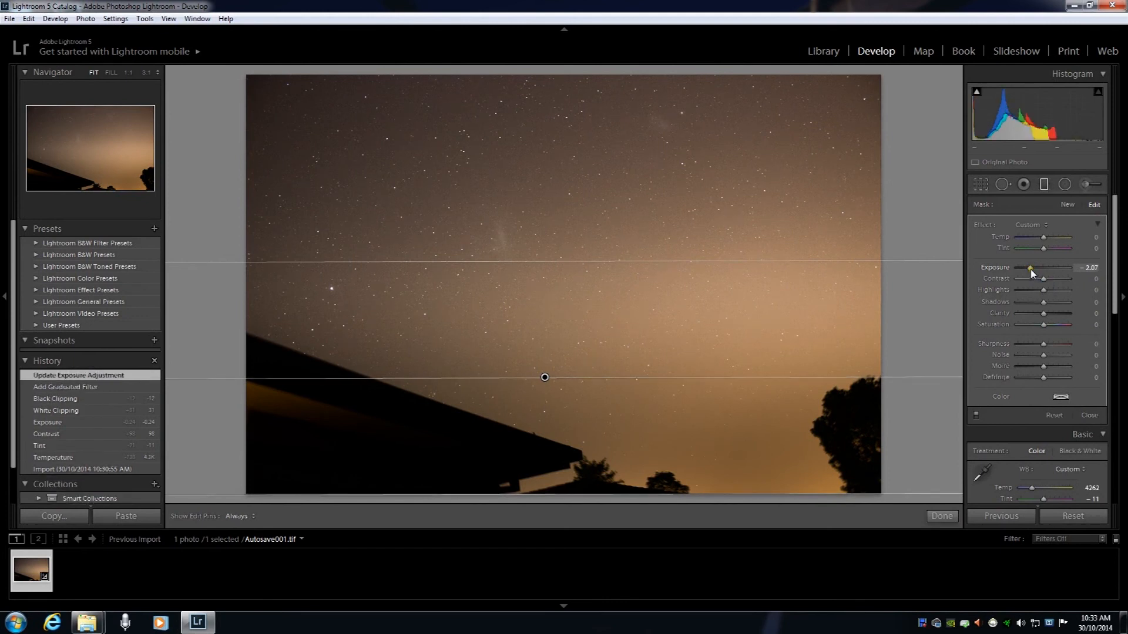
left_click(947, 517)
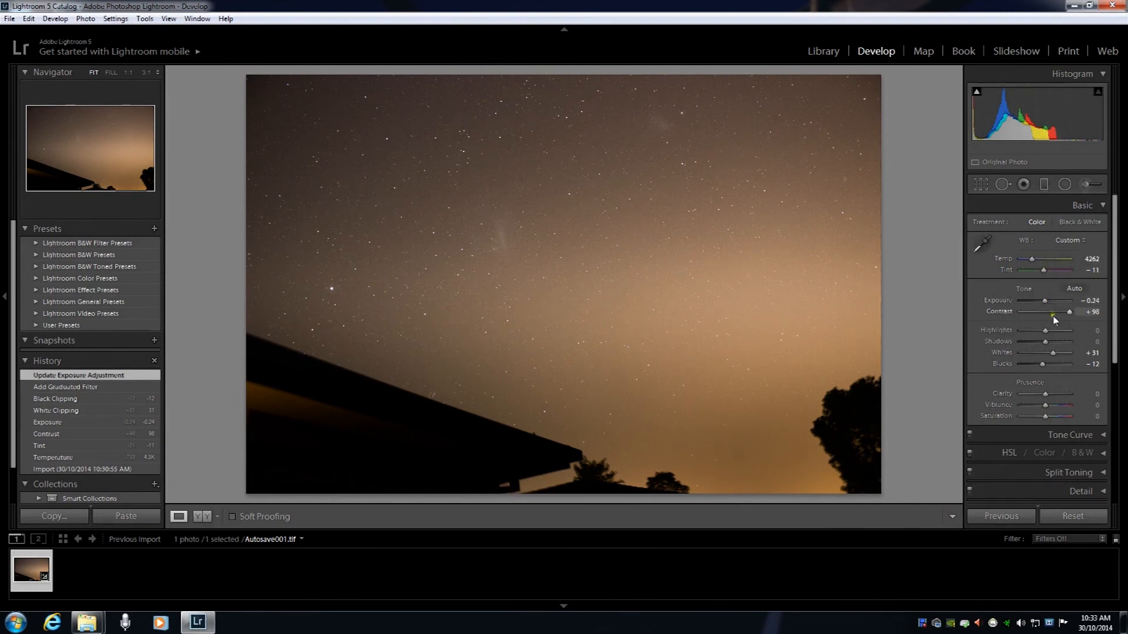
Set the whole image's contrast to +100, exposure to +0.24 and temperature to 3786.
left_click_drag(1068, 317, 1049, 301)
left_click_drag(1033, 260, 1031, 260)
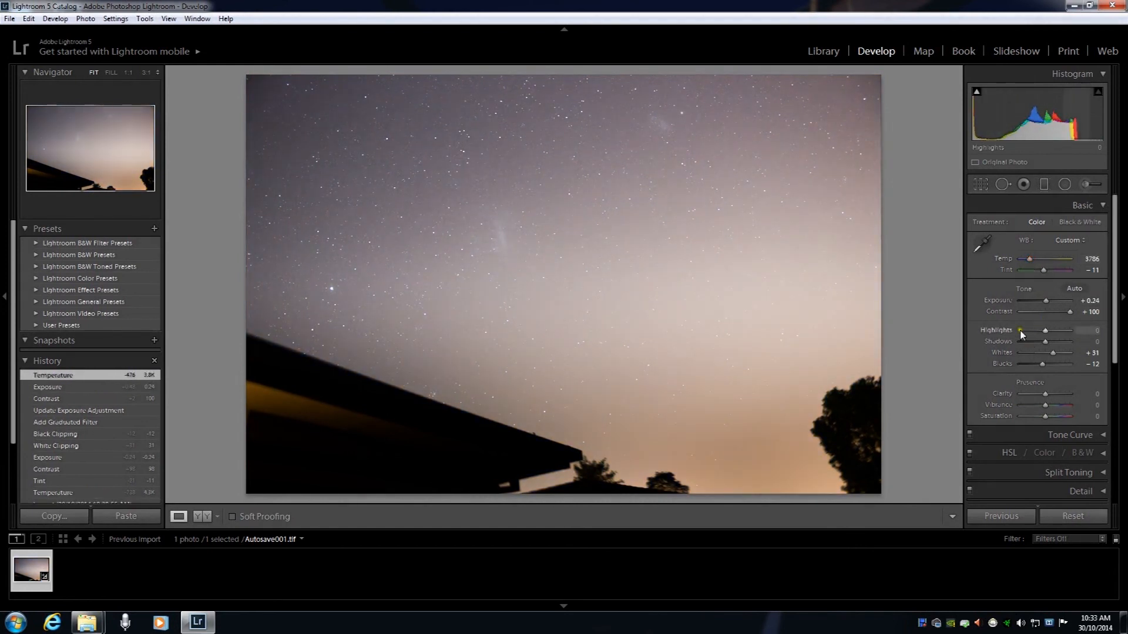